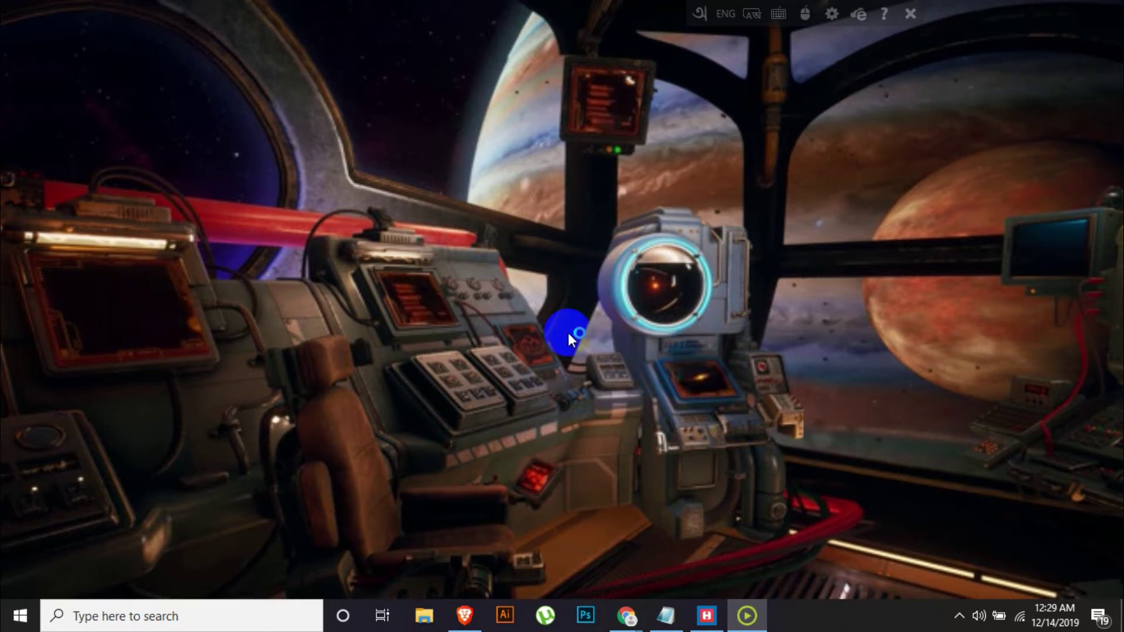
Step: Open Task Manager and end the single DesktopHut (32 bit) process
key(ctrl+shift+Escape)
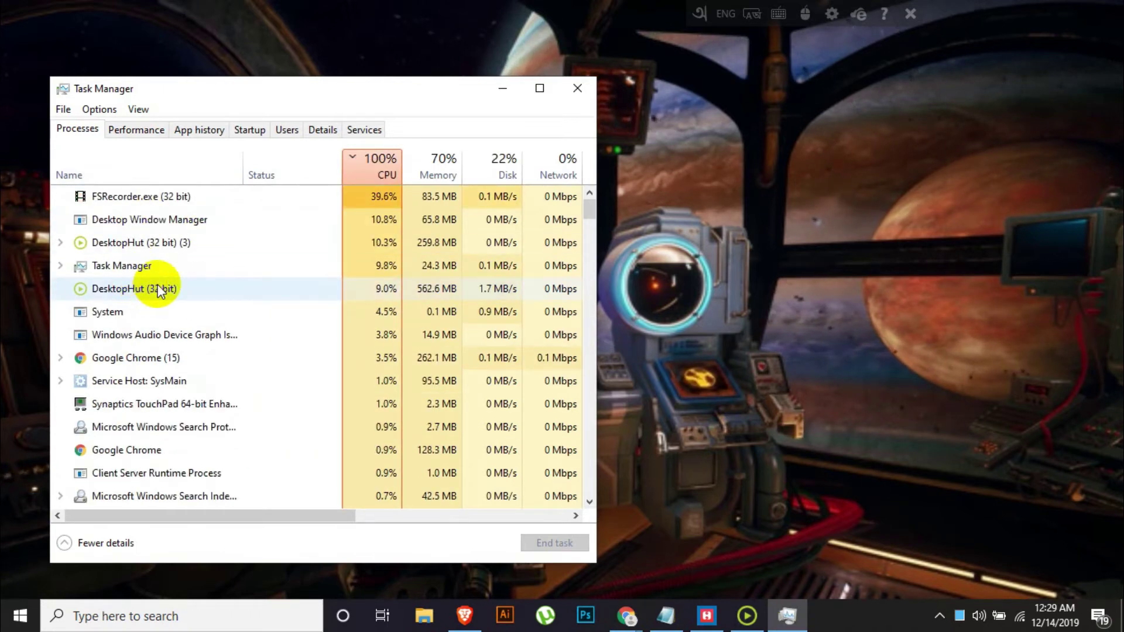
click(155, 267)
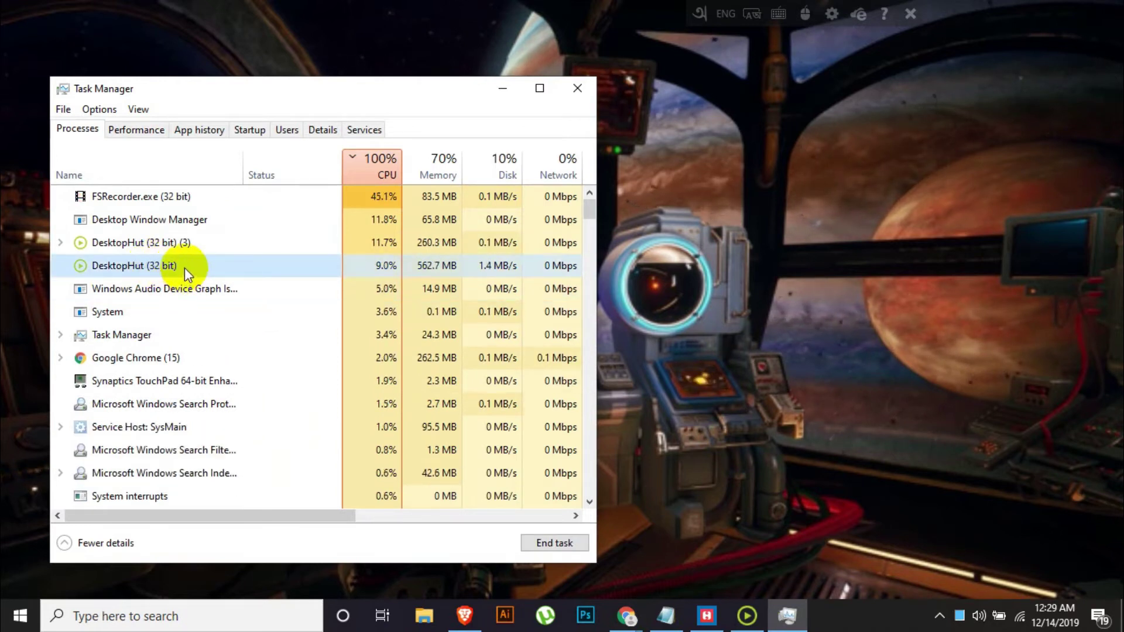
click(545, 545)
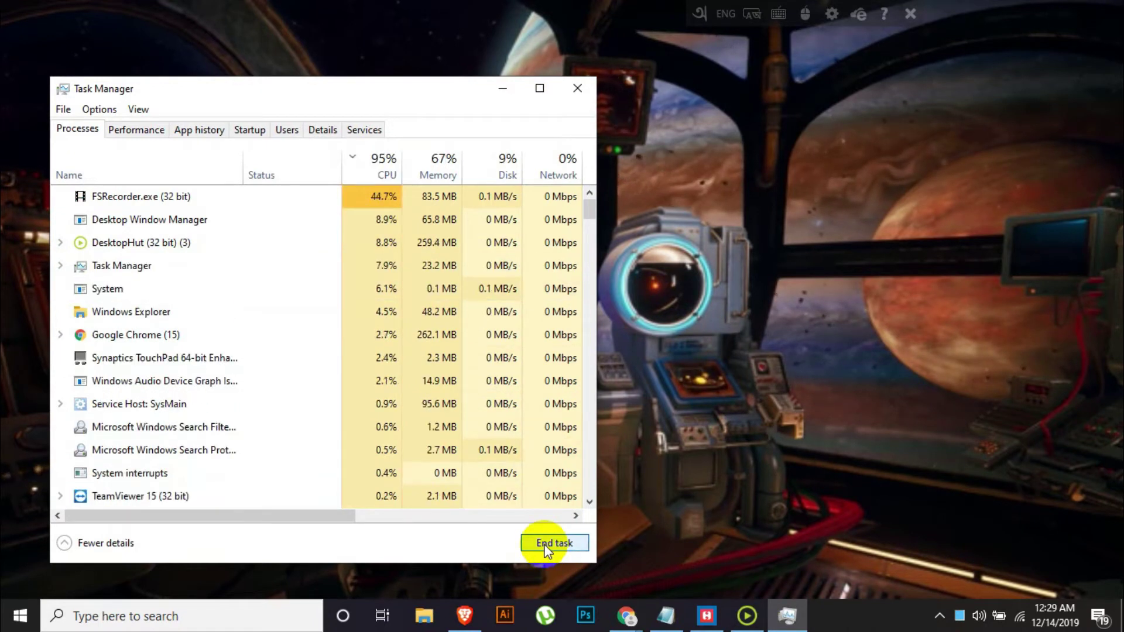
Step: End the remaining DesktopHut (32 bit) process group, then close Task Manager and minimize the browser to show the desktop
click(165, 243)
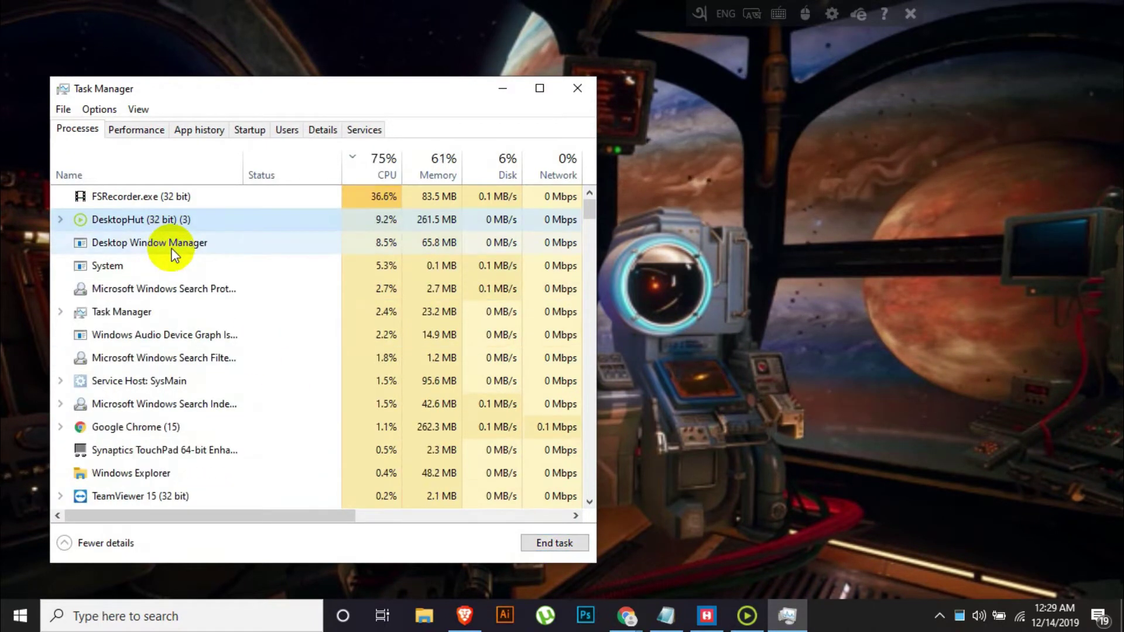
click(172, 251)
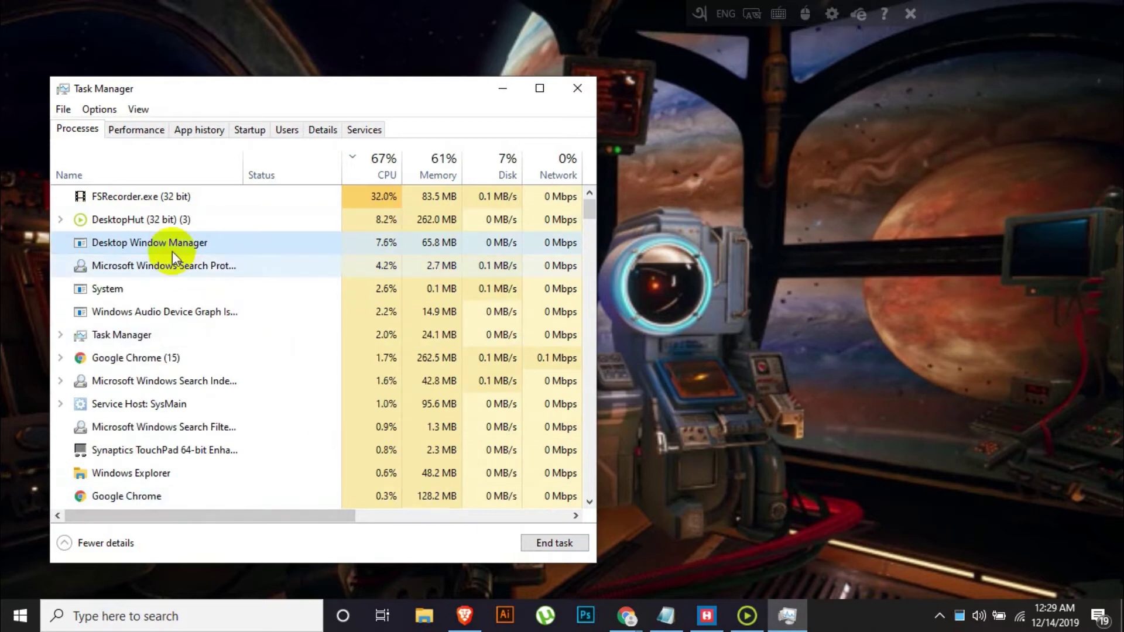
click(167, 224)
right_click(167, 224)
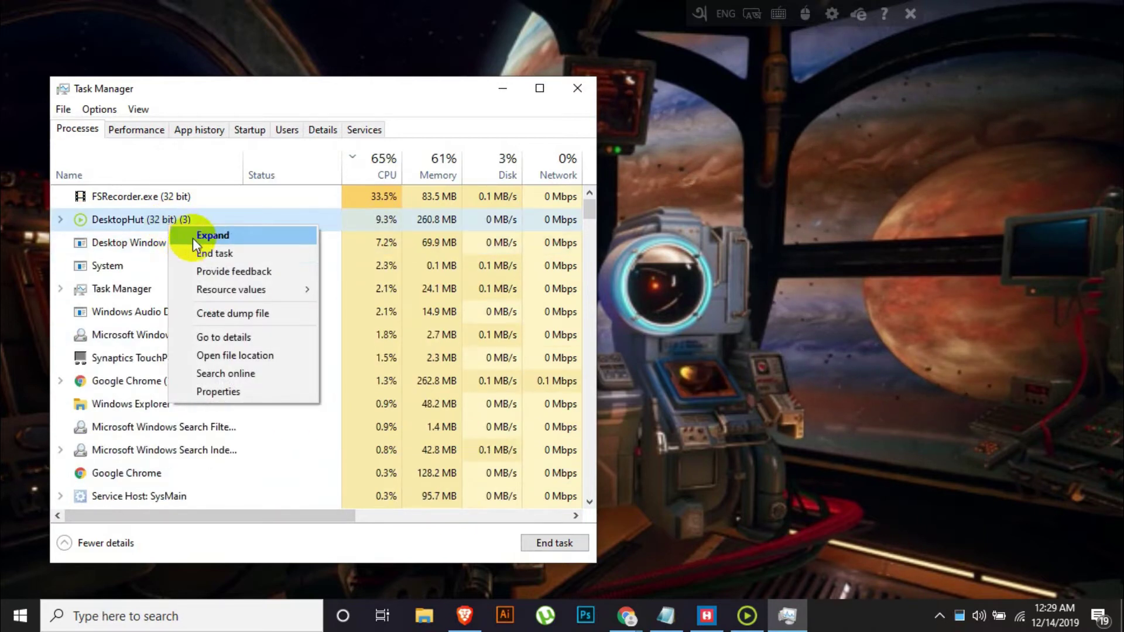
click(193, 236)
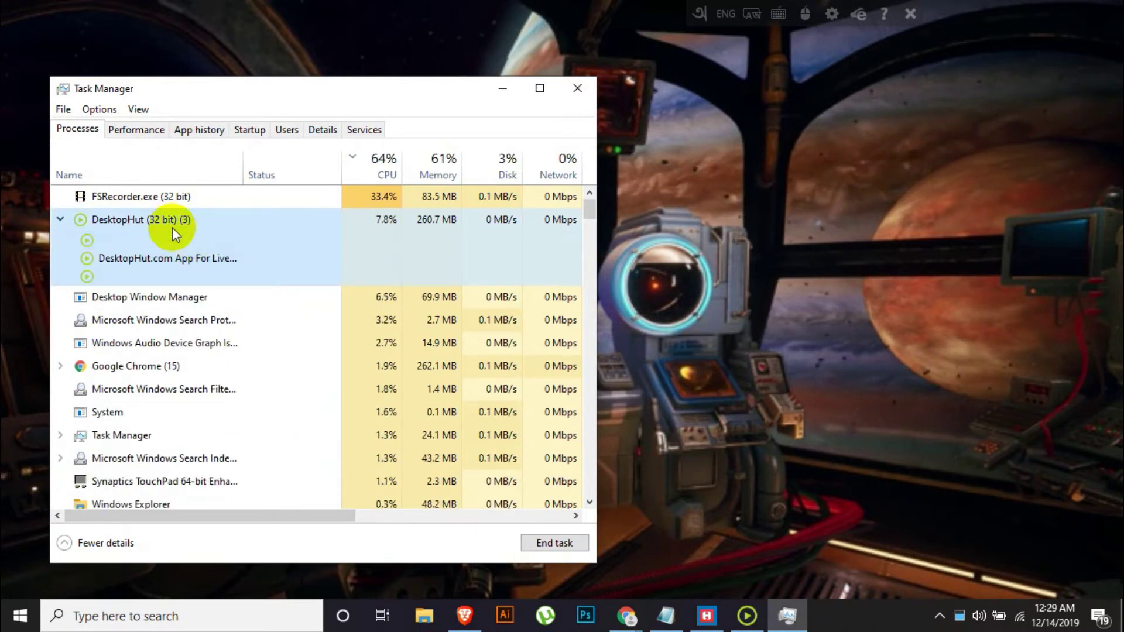
right_click(172, 229)
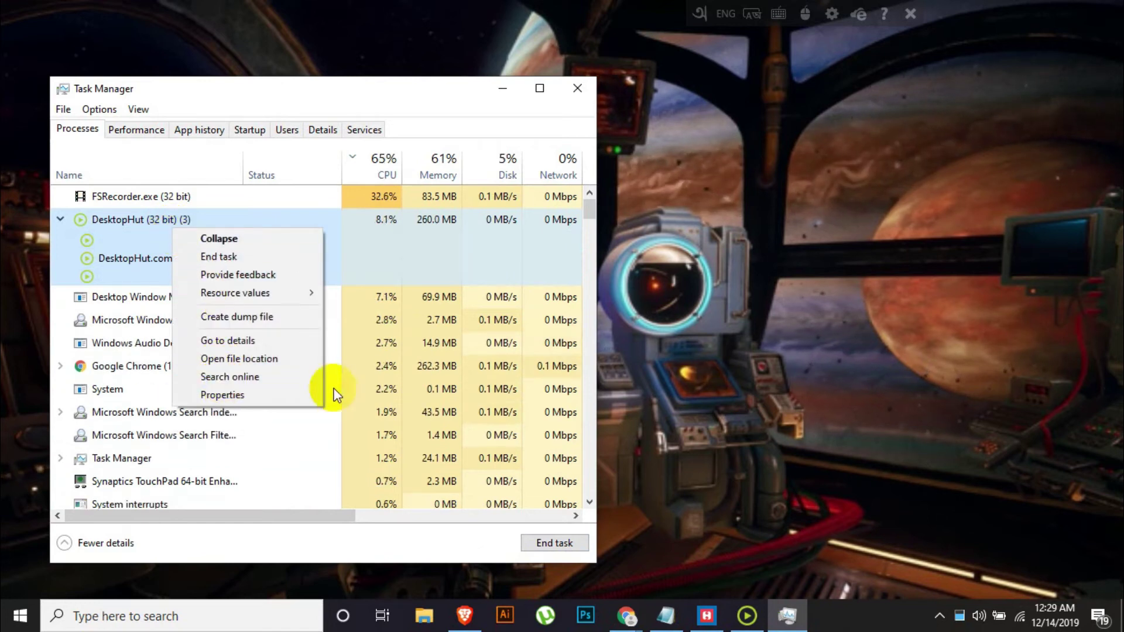
click(226, 258)
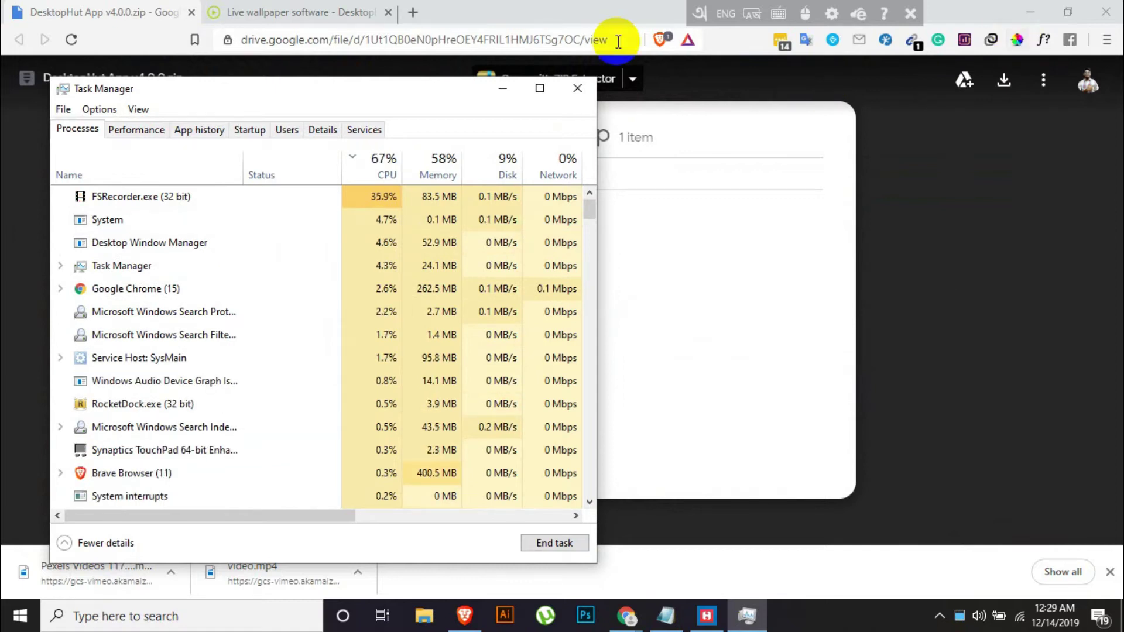
click(579, 90)
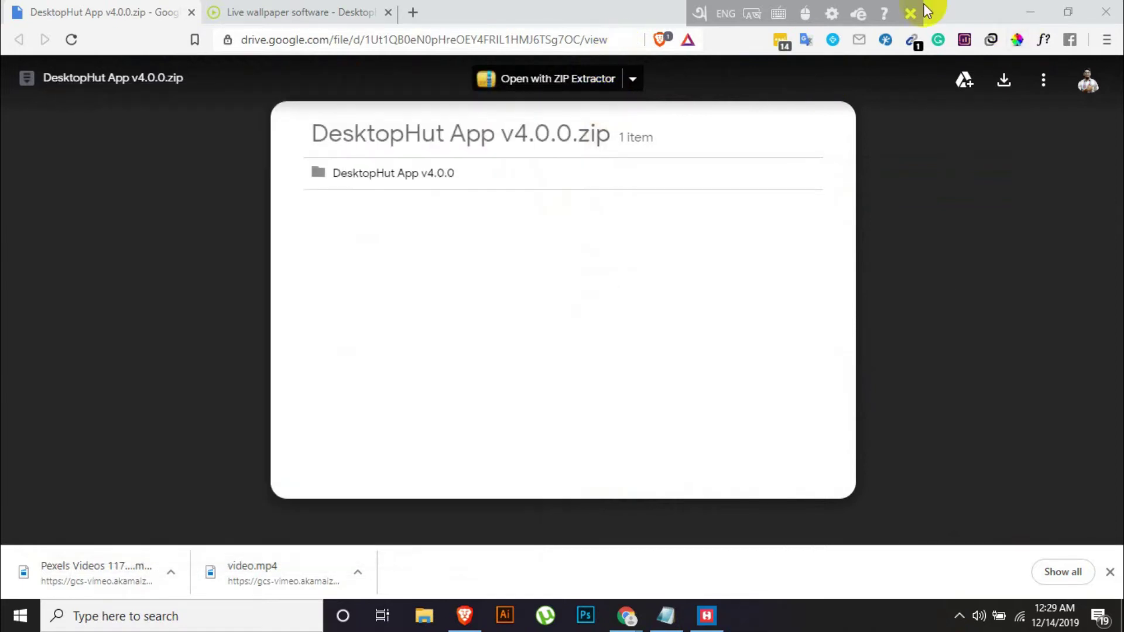
click(1030, 5)
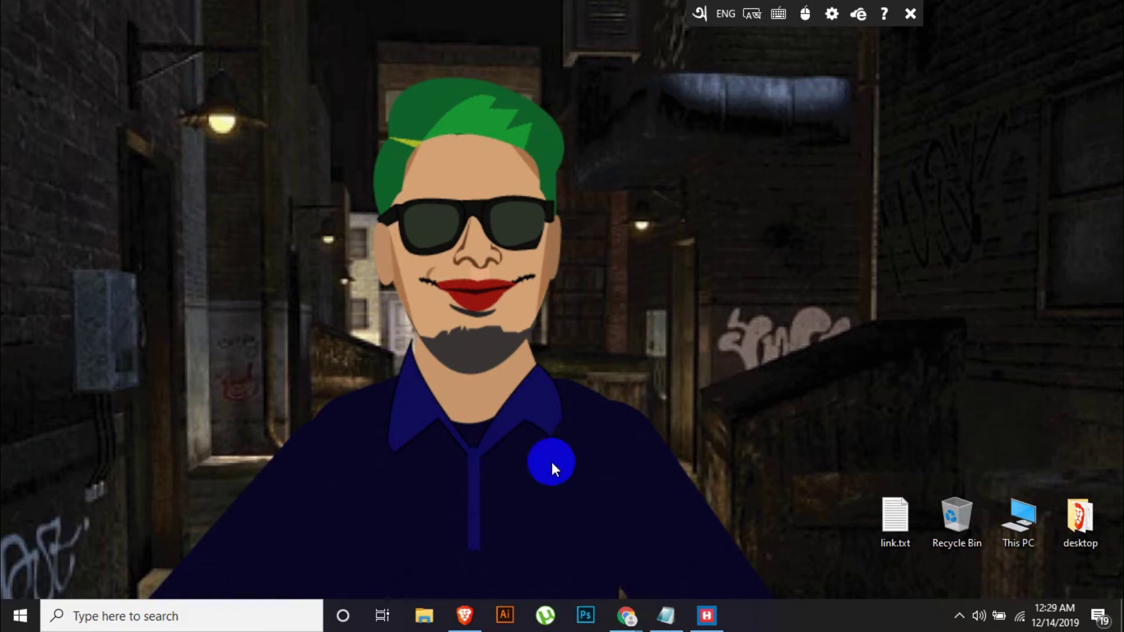
Step: Switch to File Explorer and launch DesktopHut.exe from the DesktopHut App v4.0.0 folder in Documents
click(422, 616)
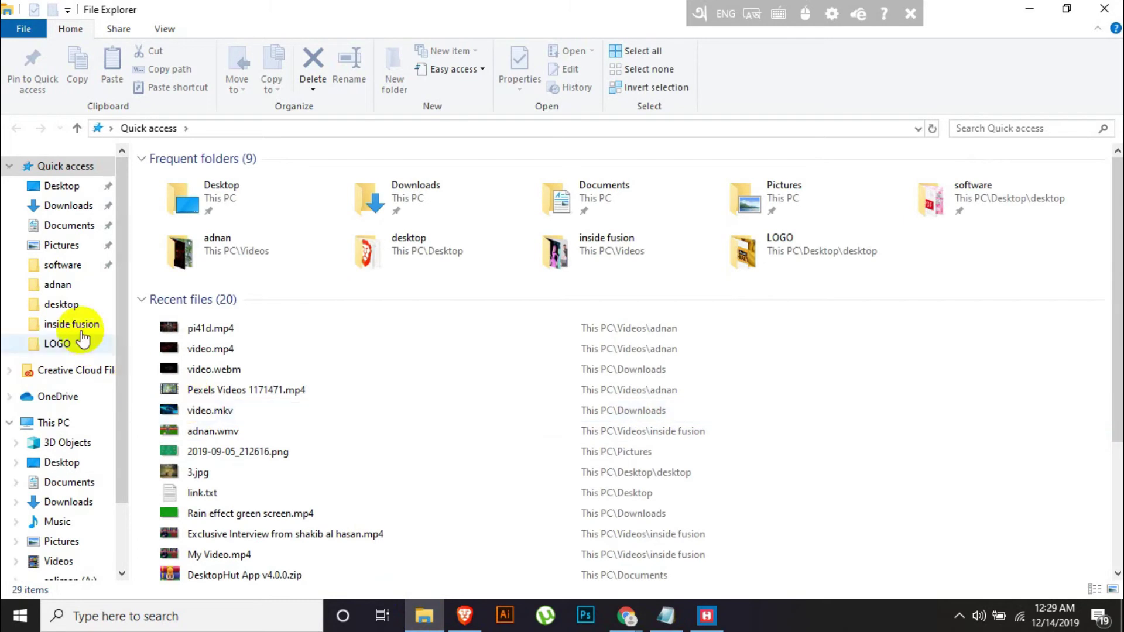
click(76, 232)
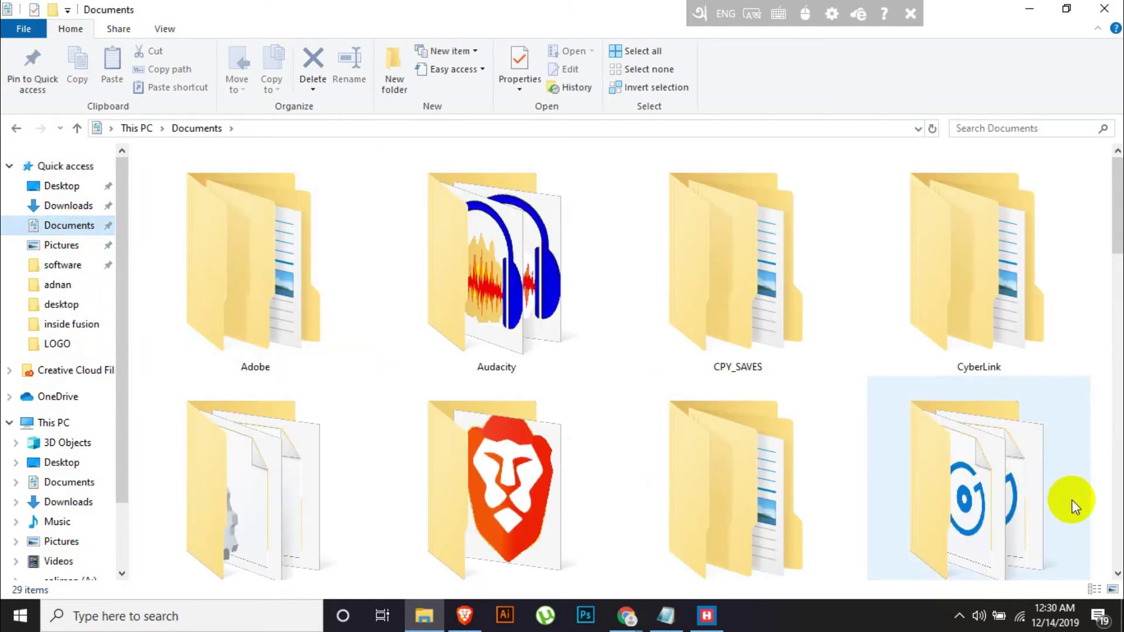
double_click(312, 504)
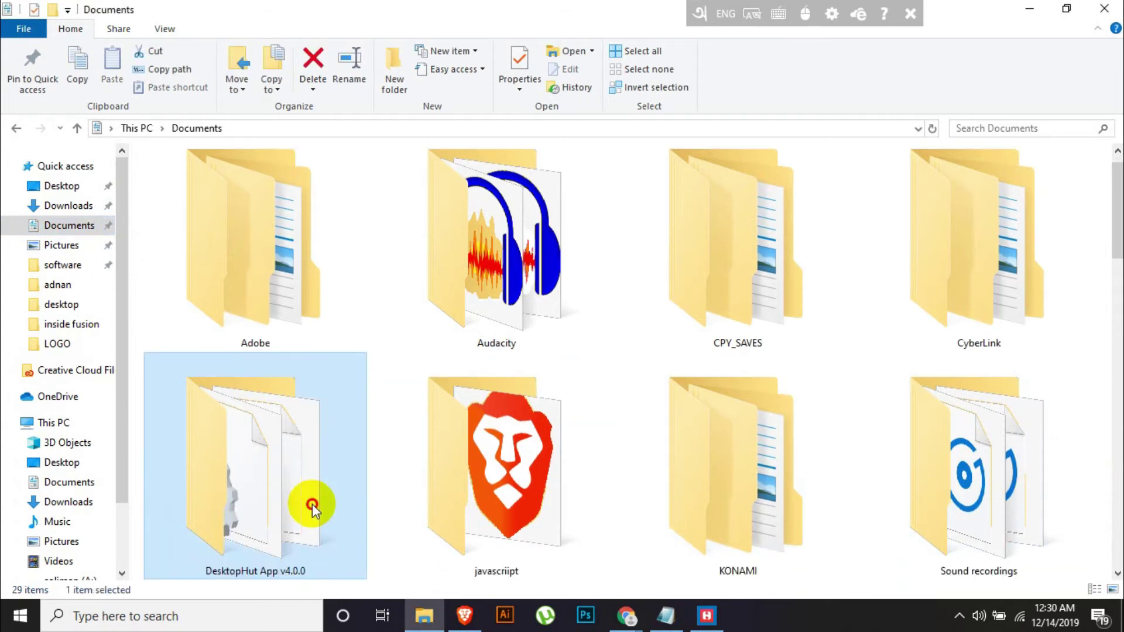
double_click(223, 217)
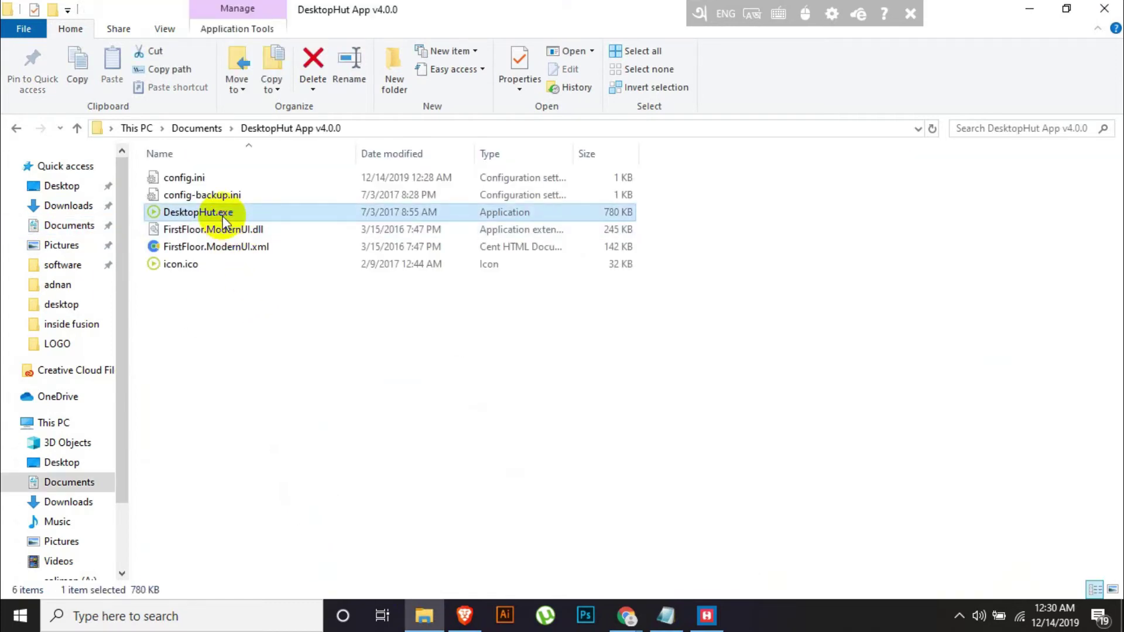
Step: Select Pexels Videos 1171471.mp4 from the adnan folder as the live wallpaper and play it
click(430, 166)
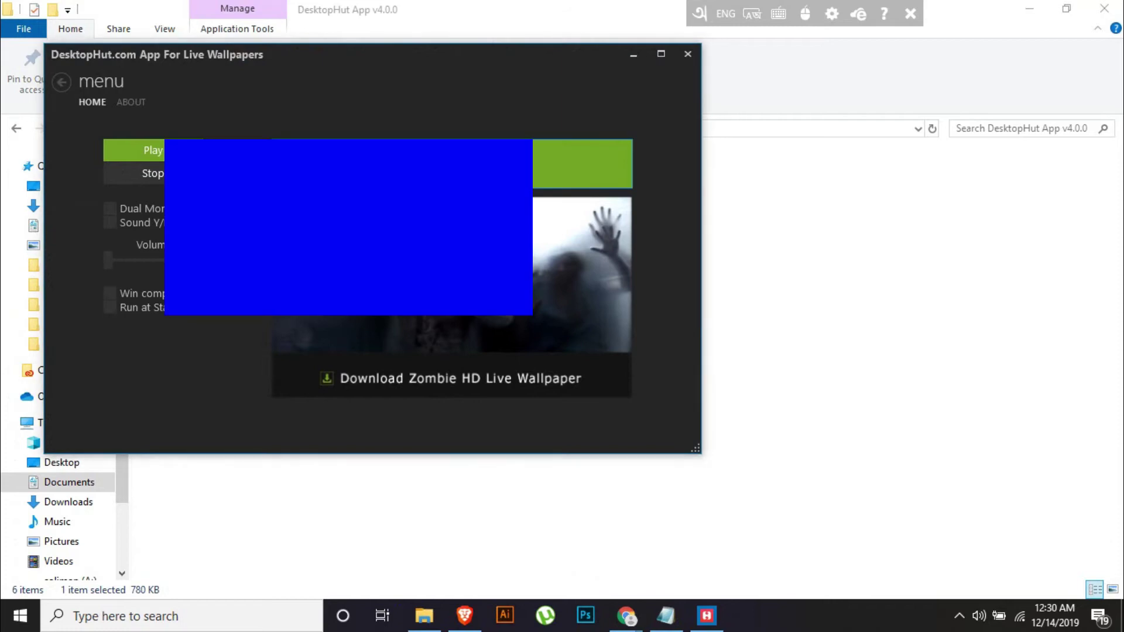
click(586, 307)
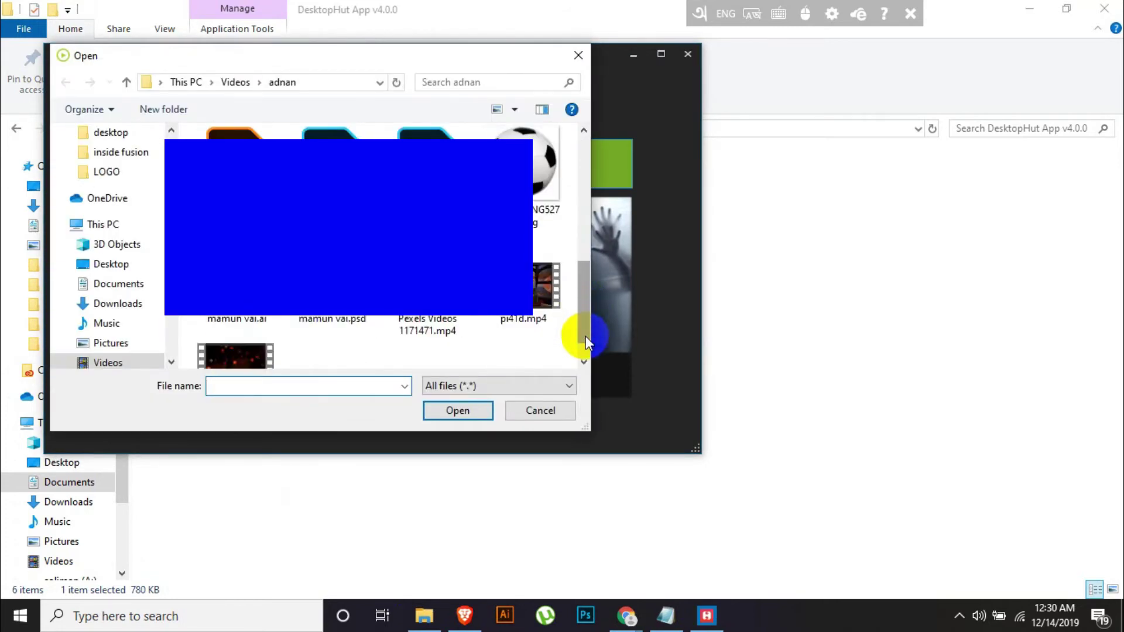
double_click(424, 298)
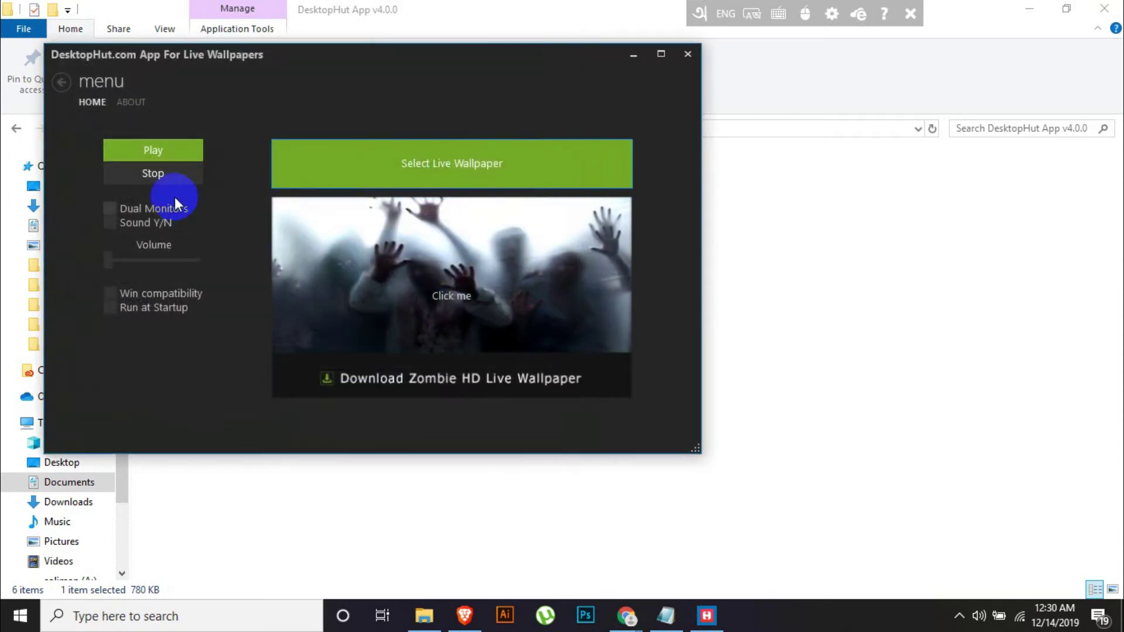
click(152, 150)
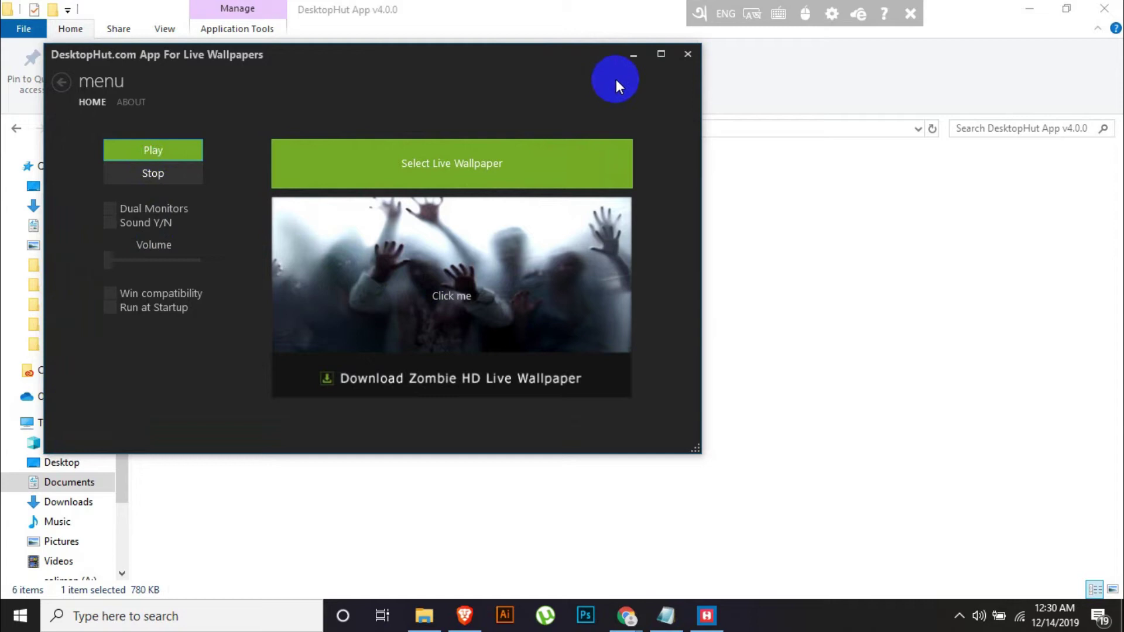
Step: Enable Win compatibility and Run at Startup in DesktopHut, and minimize the open windows to reveal the desktop
click(158, 311)
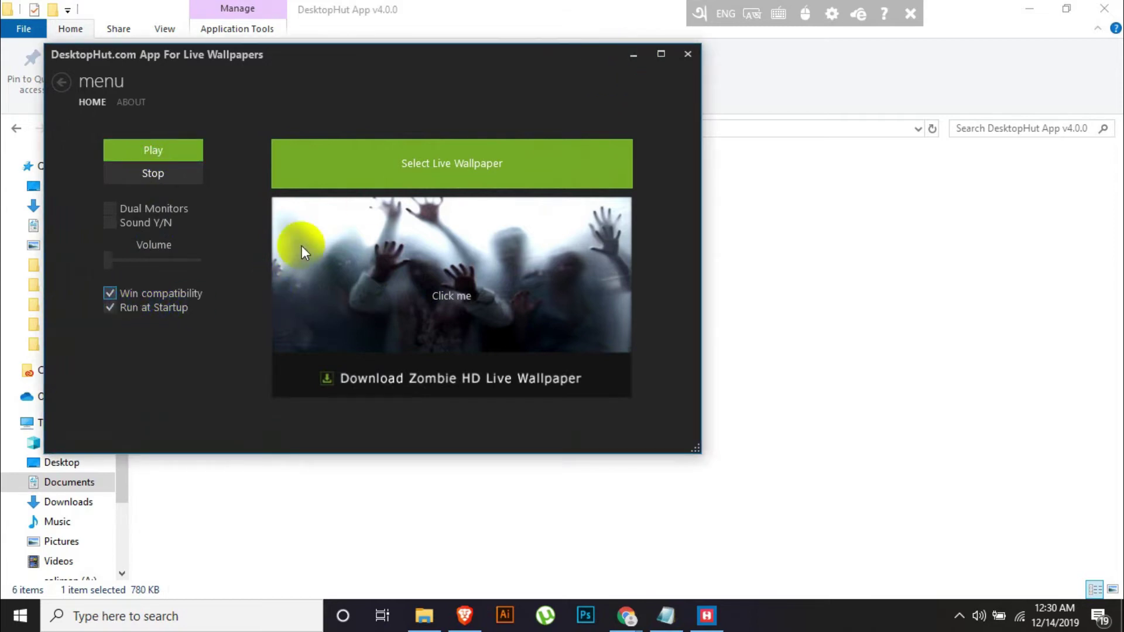
click(628, 55)
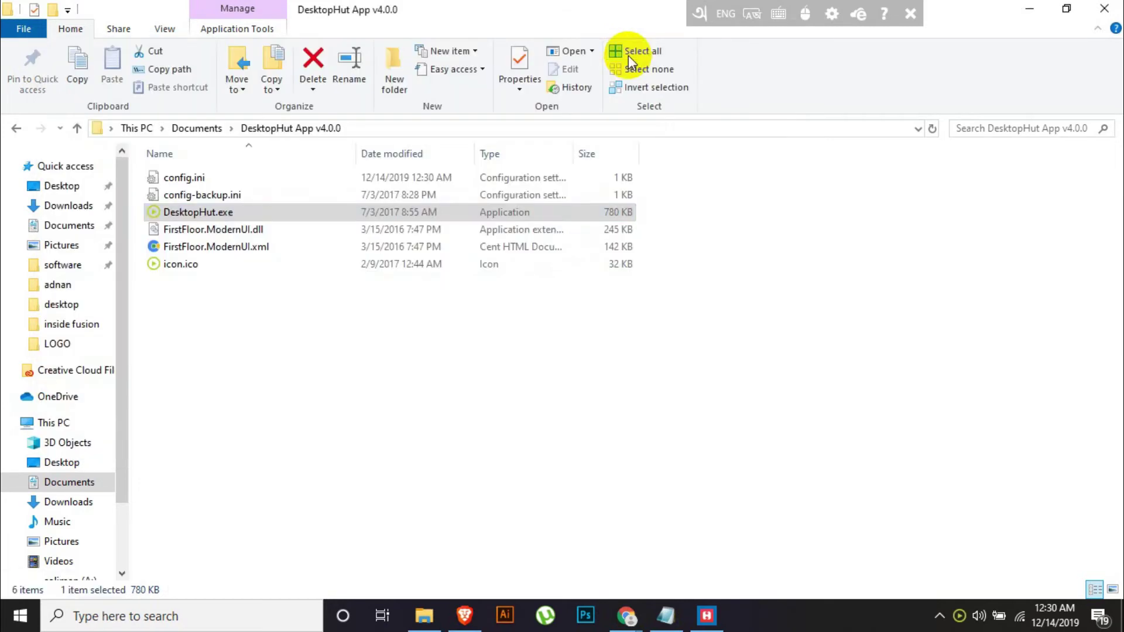
click(1028, 9)
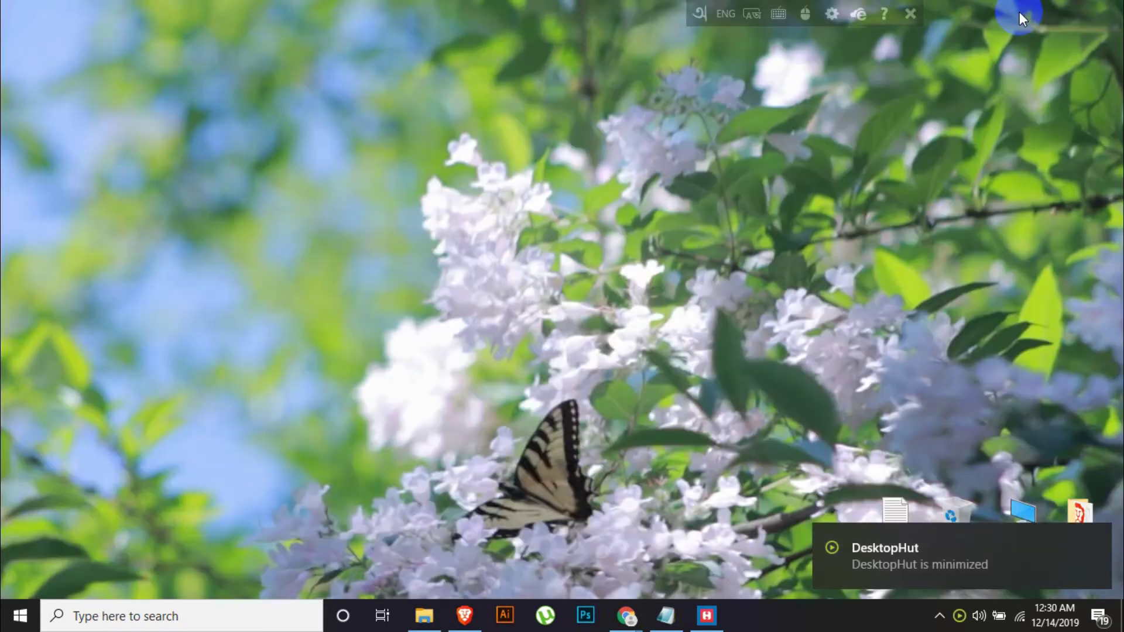
Step: Refresh the desktop several times while the live wallpaper is playing
right_click(553, 392)
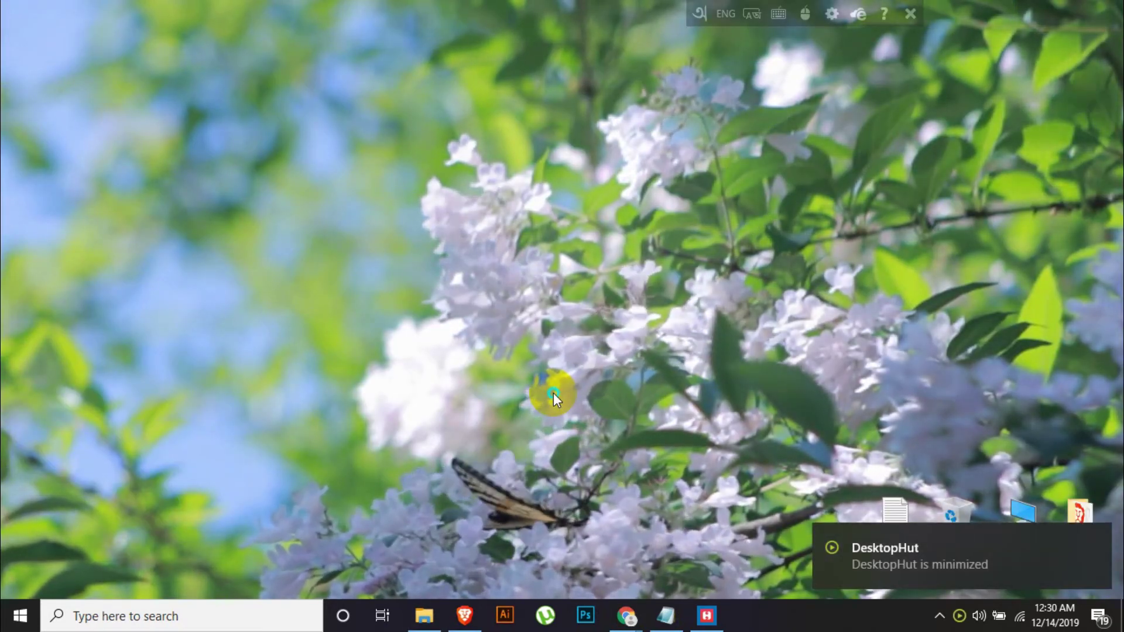
click(634, 229)
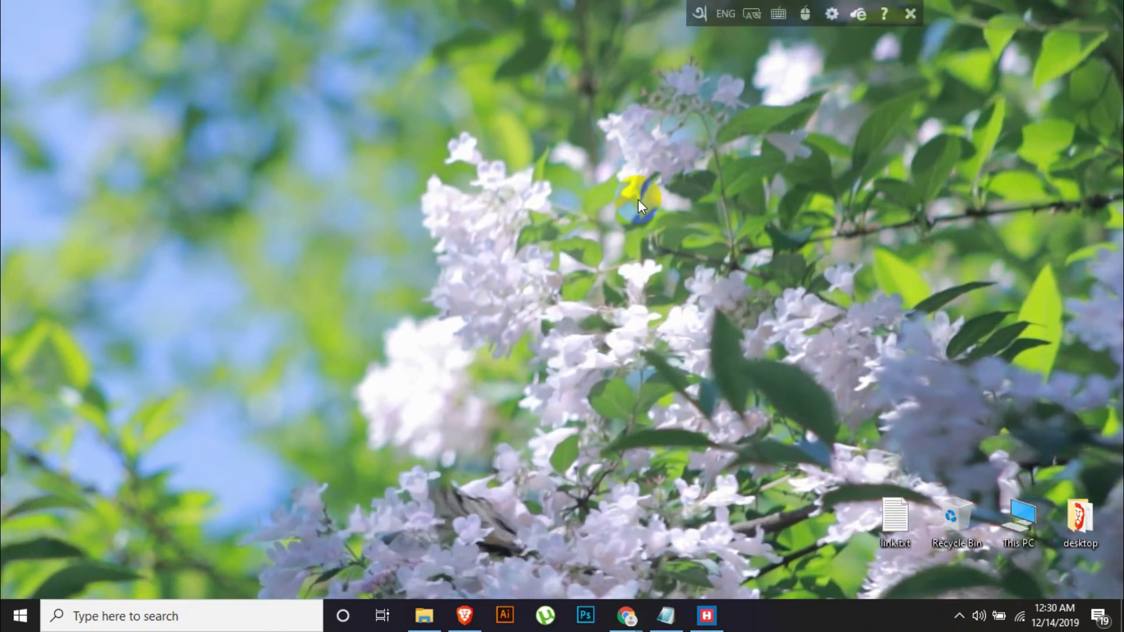
right_click(468, 273)
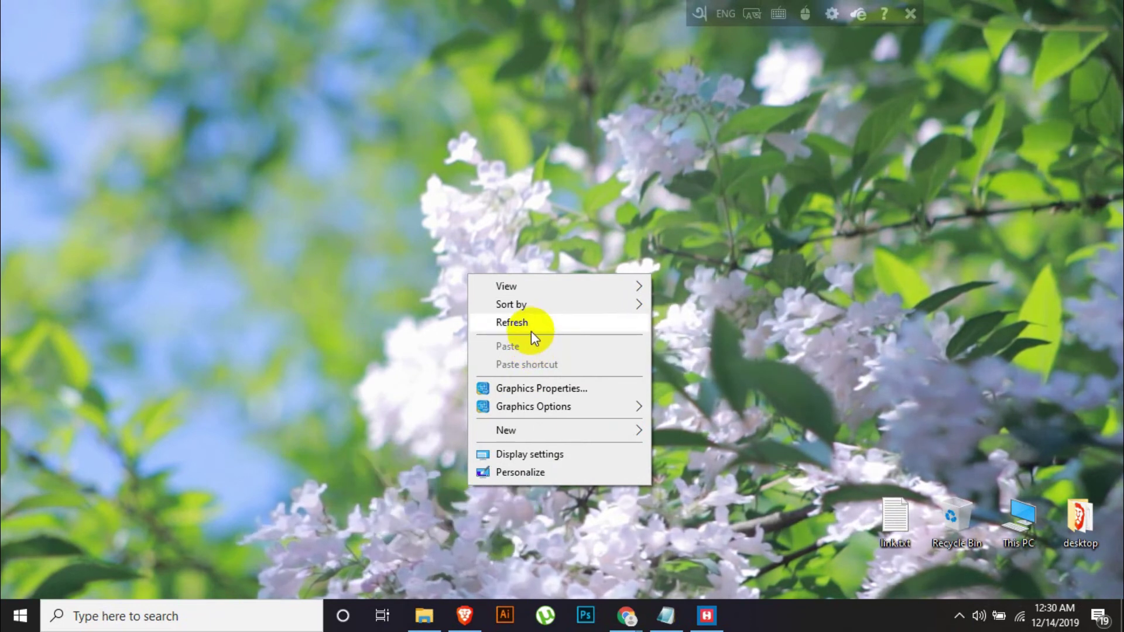
click(531, 331)
right_click(533, 337)
click(571, 387)
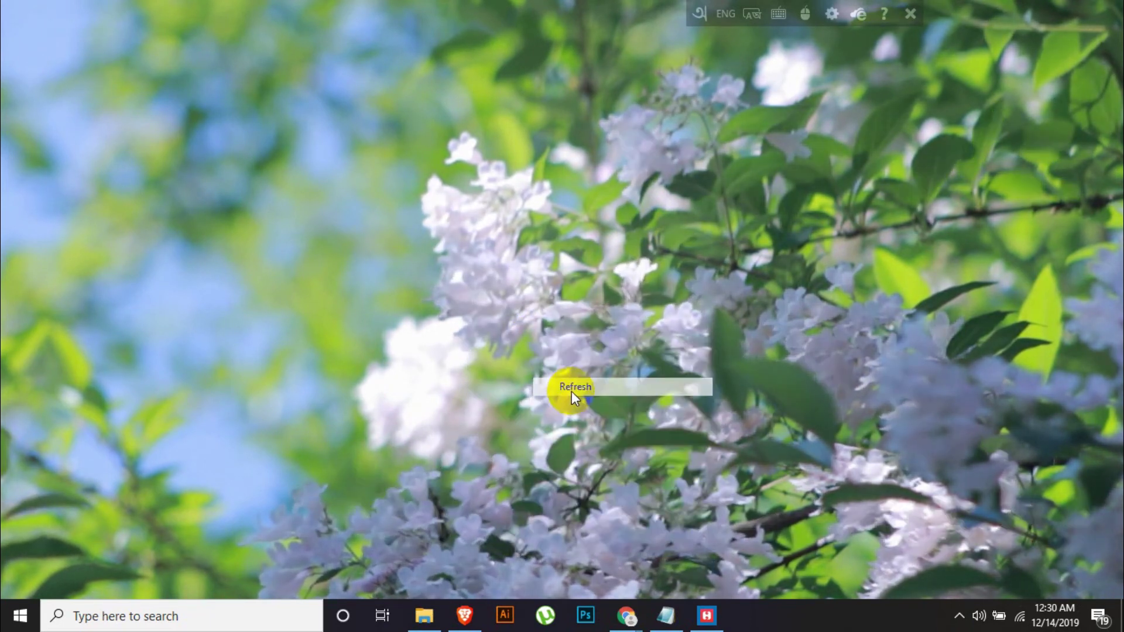
right_click(551, 216)
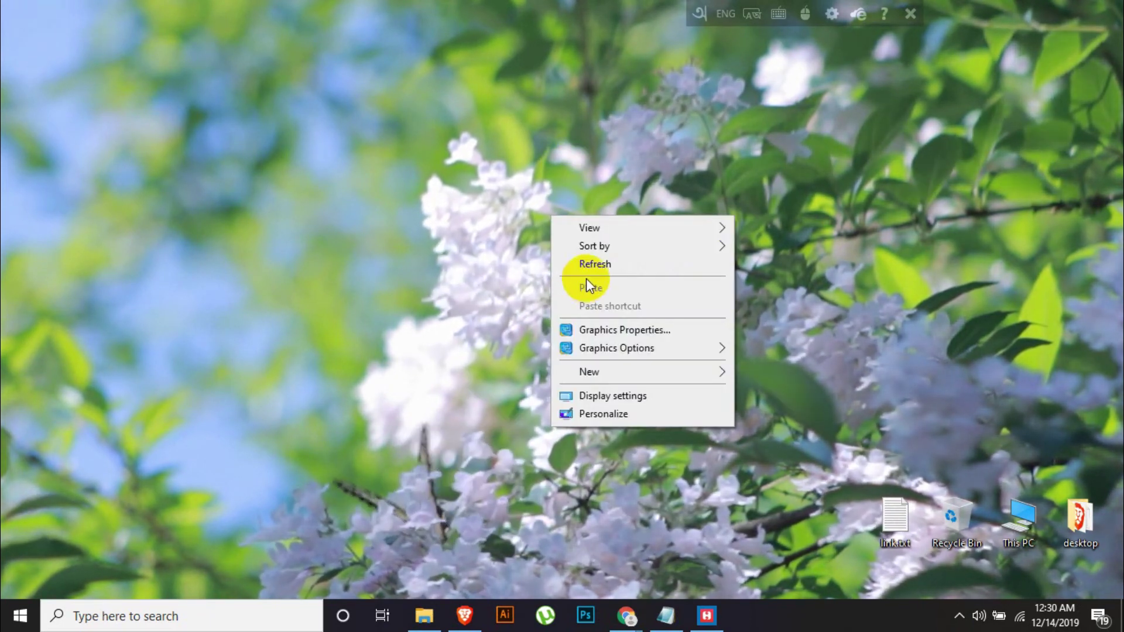
click(582, 265)
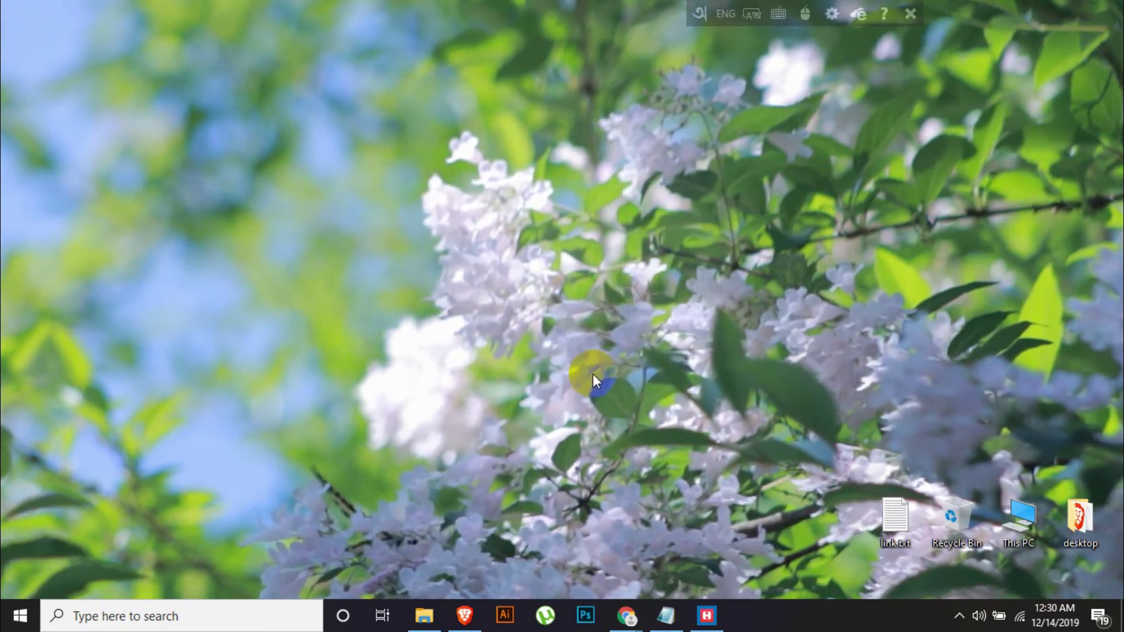
Step: Switch to Brave and try to load pixel.com in a new tab
click(451, 625)
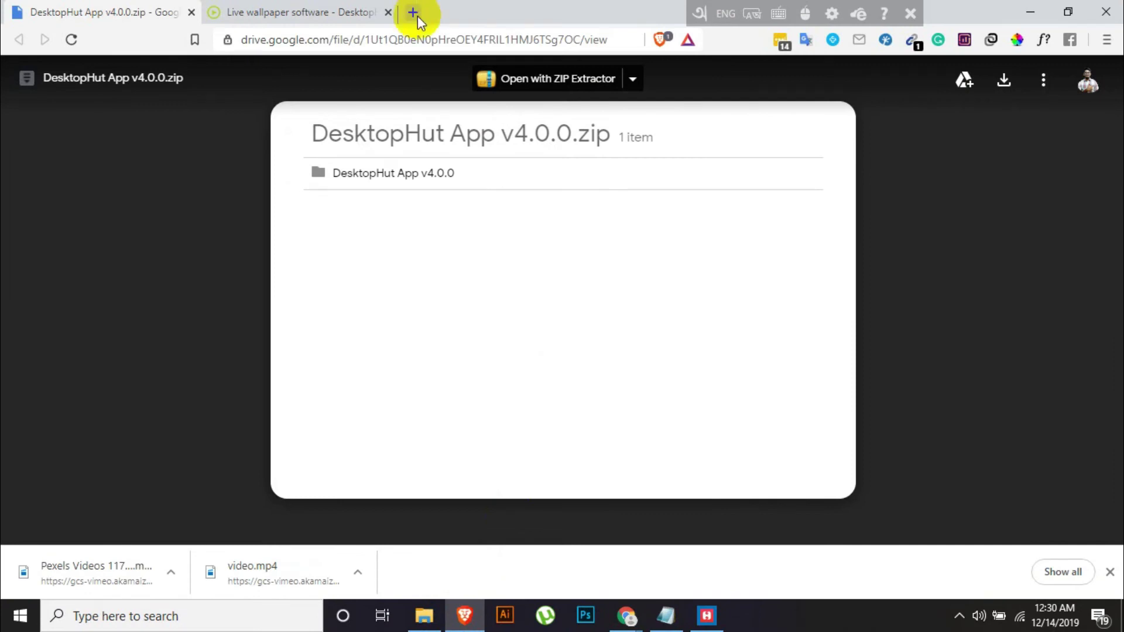
click(418, 18)
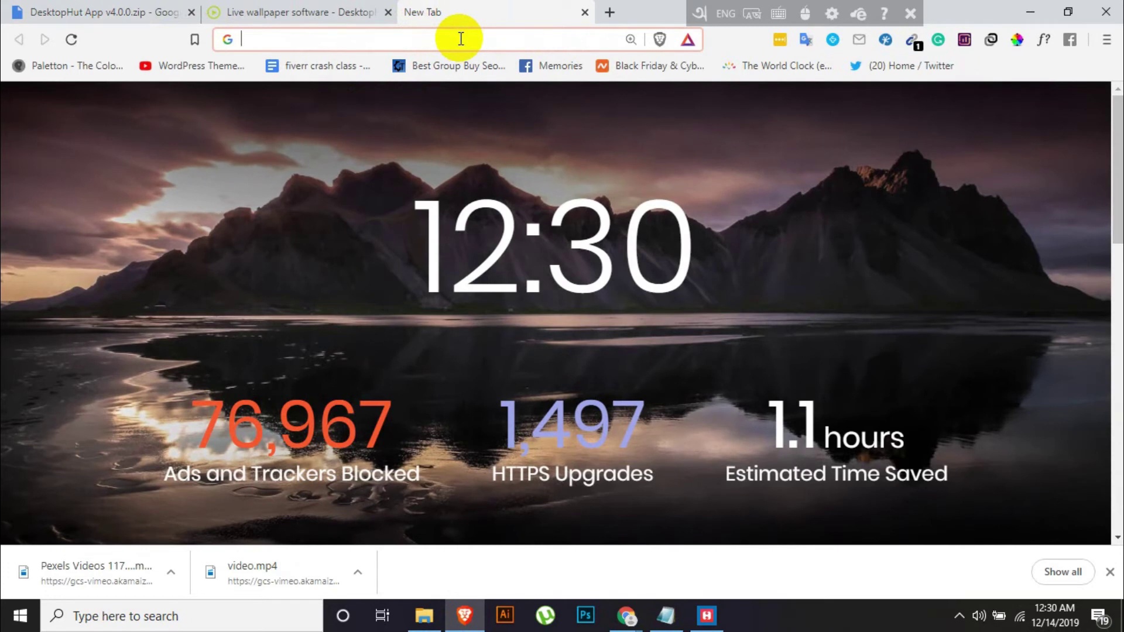
text(pix)
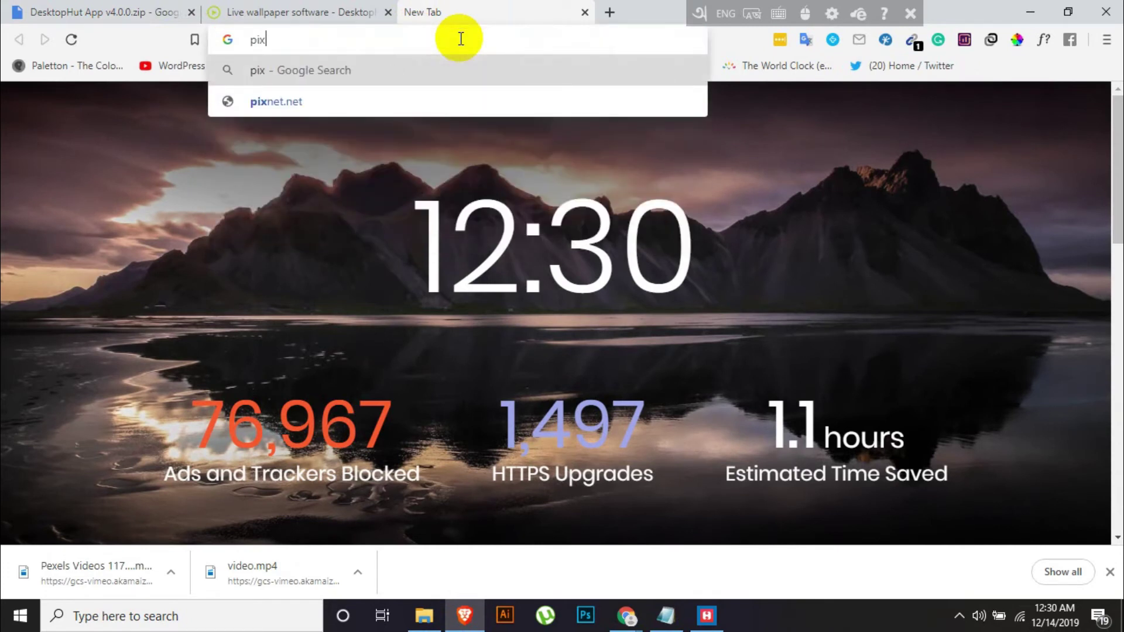
text(el.)
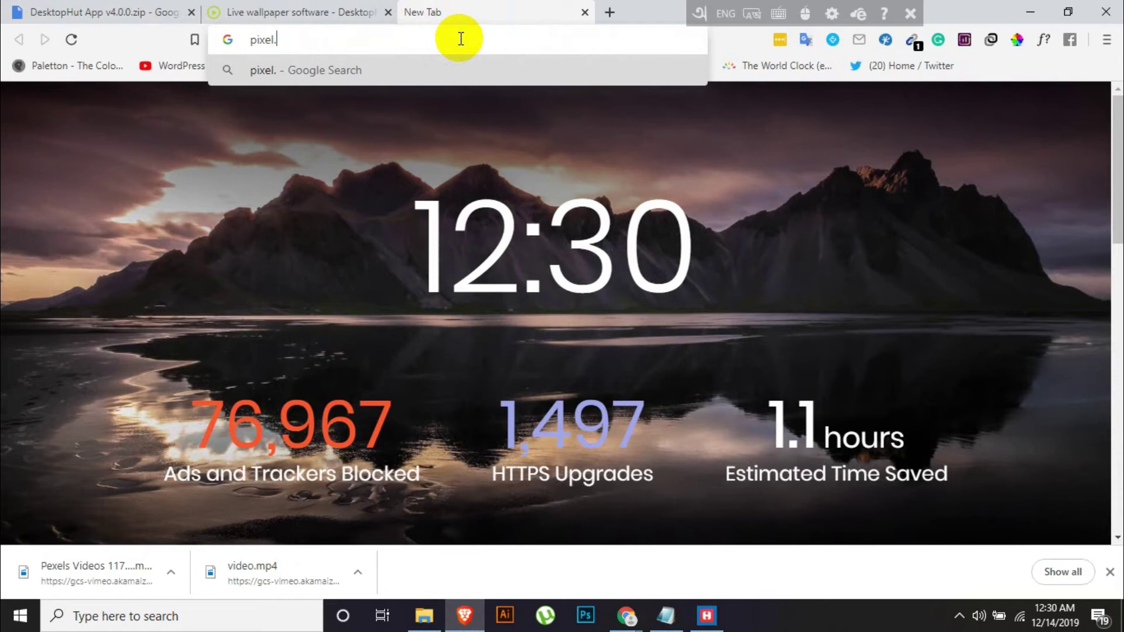
text(com)
key(Return)
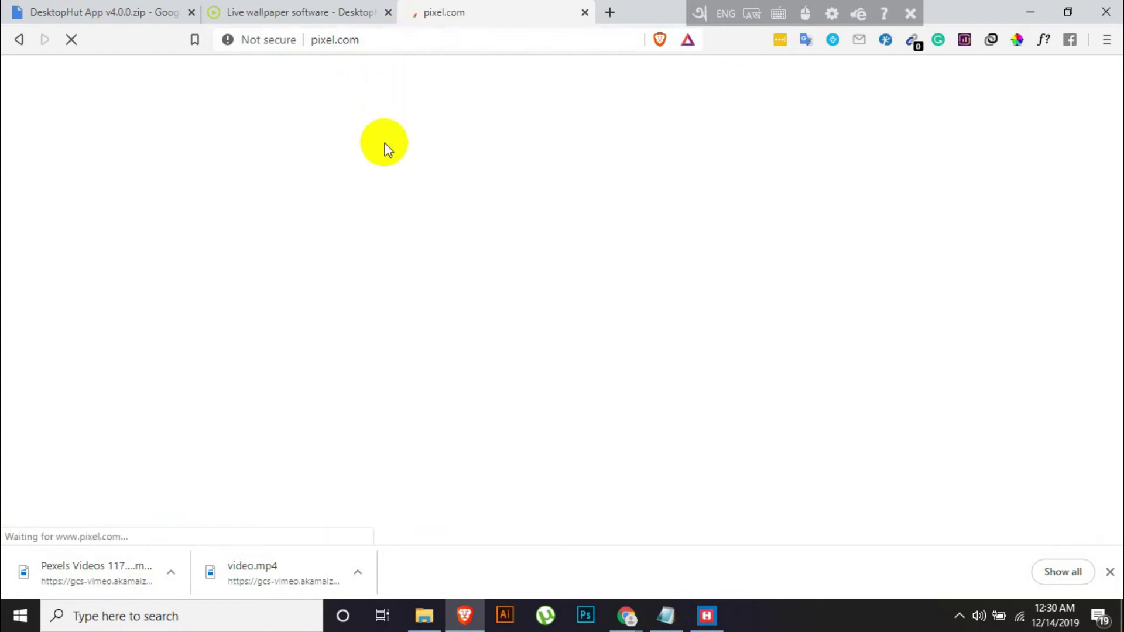
Step: Open another blank browser tab and close the pixel.com tab
click(604, 13)
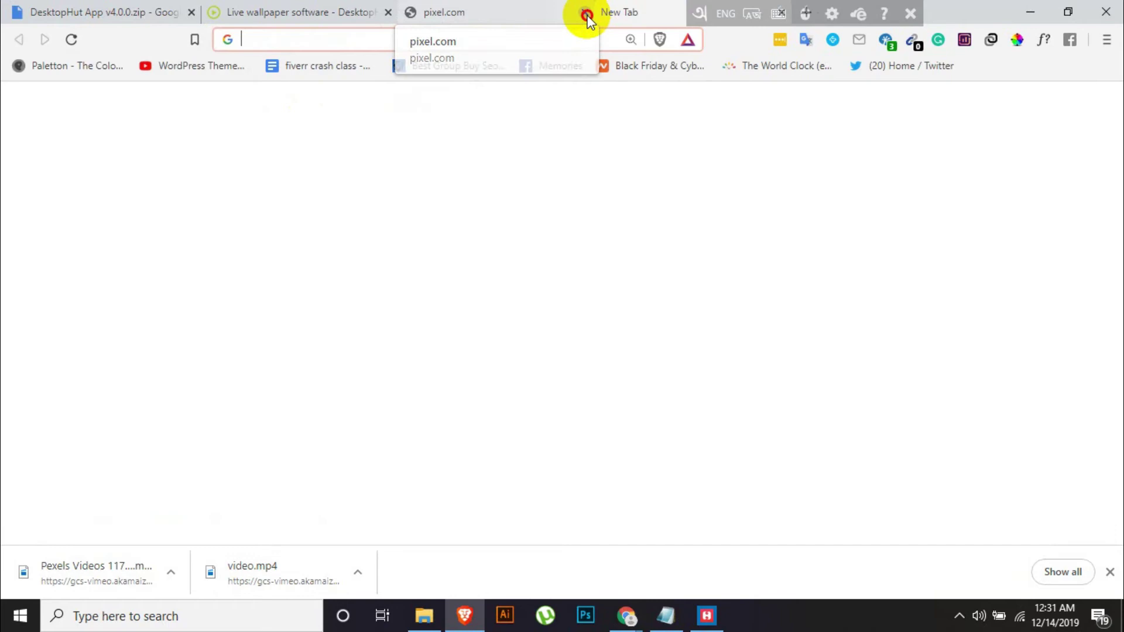
click(585, 13)
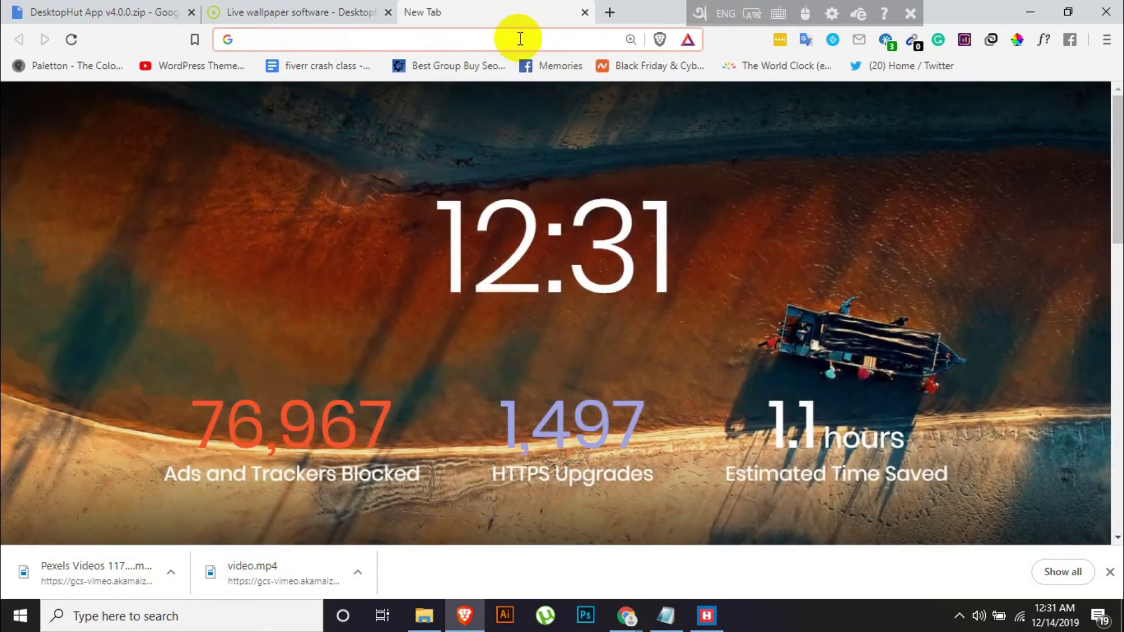
Step: Search Google for "video pixel" and open the Pexels Videos website from the results
text(video )
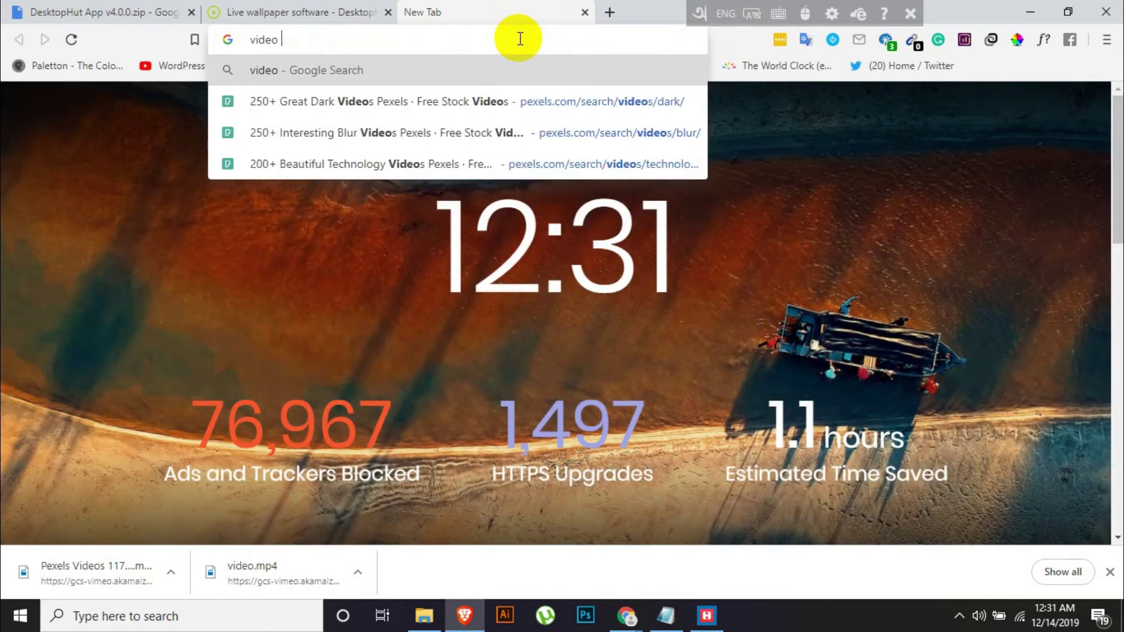
text(pixel)
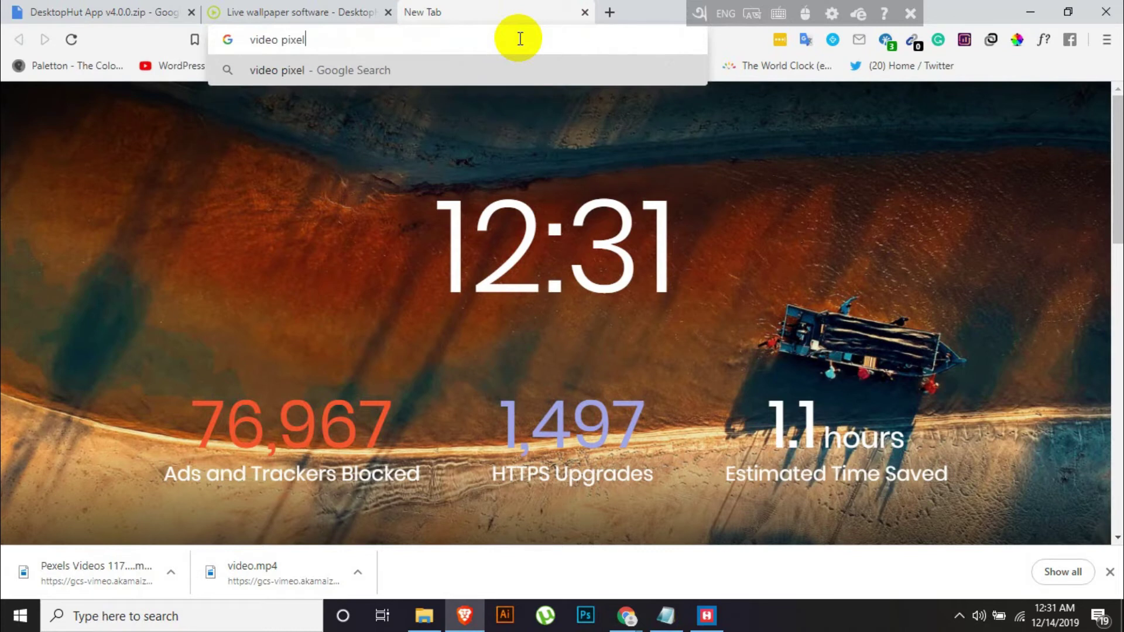
key(Return)
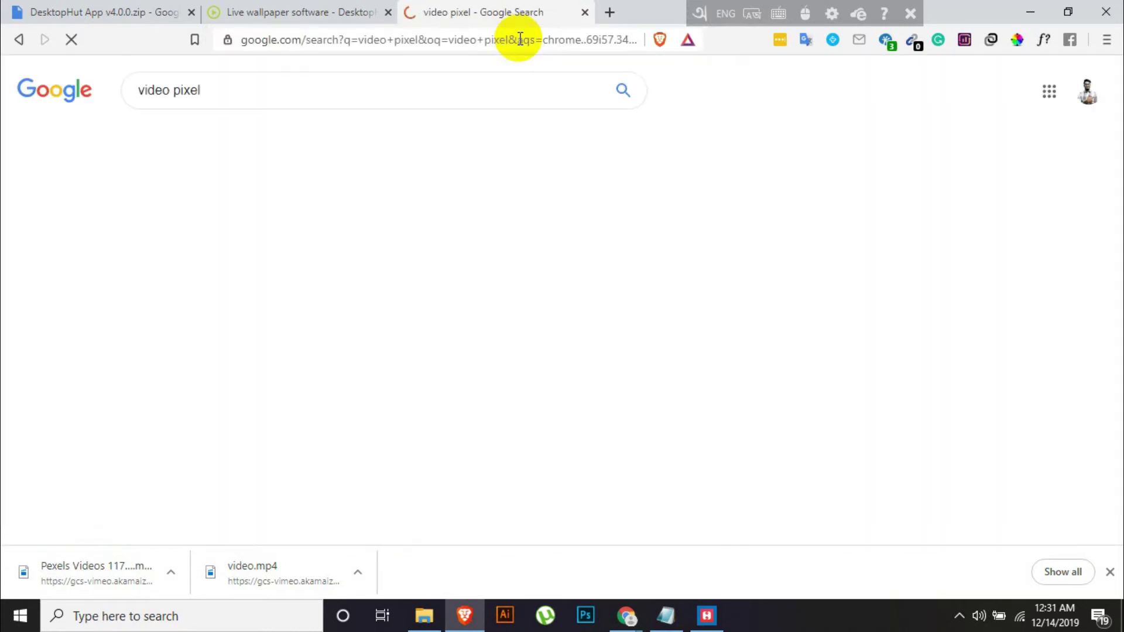
click(252, 210)
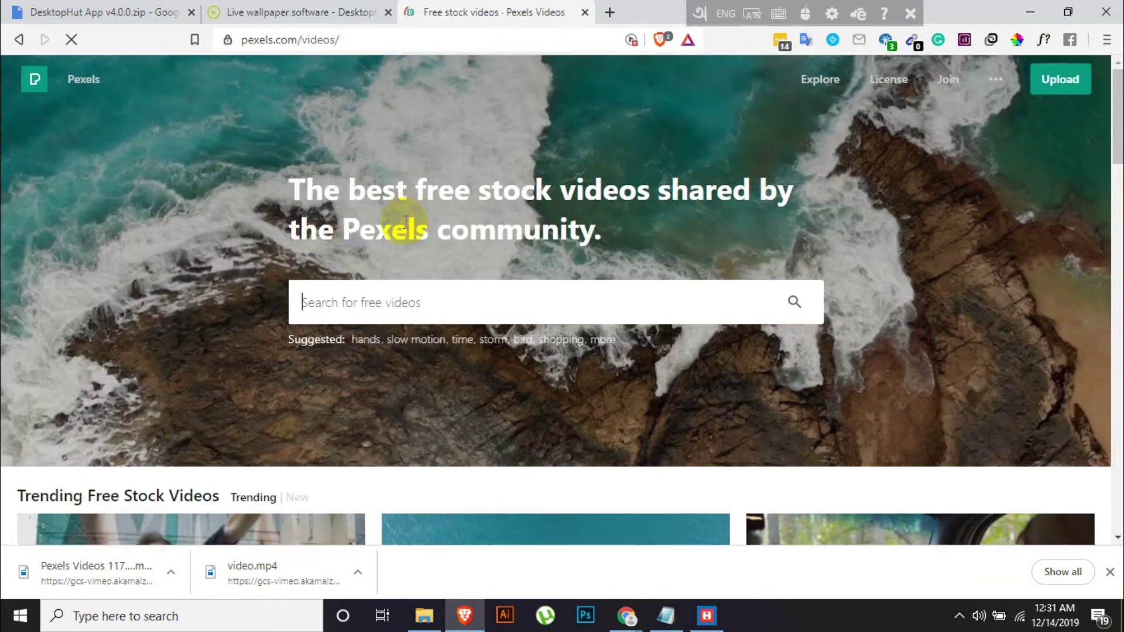
Step: Browse the trending free stock videos on the Pexels Videos page for possible wallpaper clips
click(393, 300)
scroll(392, 300, down, 15)
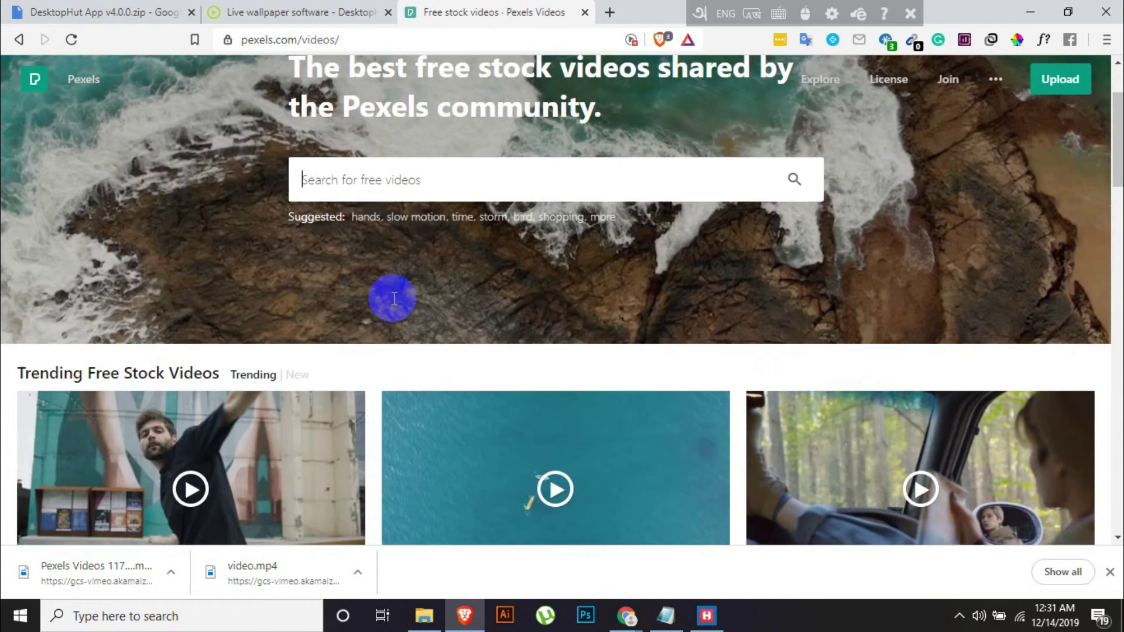
scroll(393, 304, down, 10)
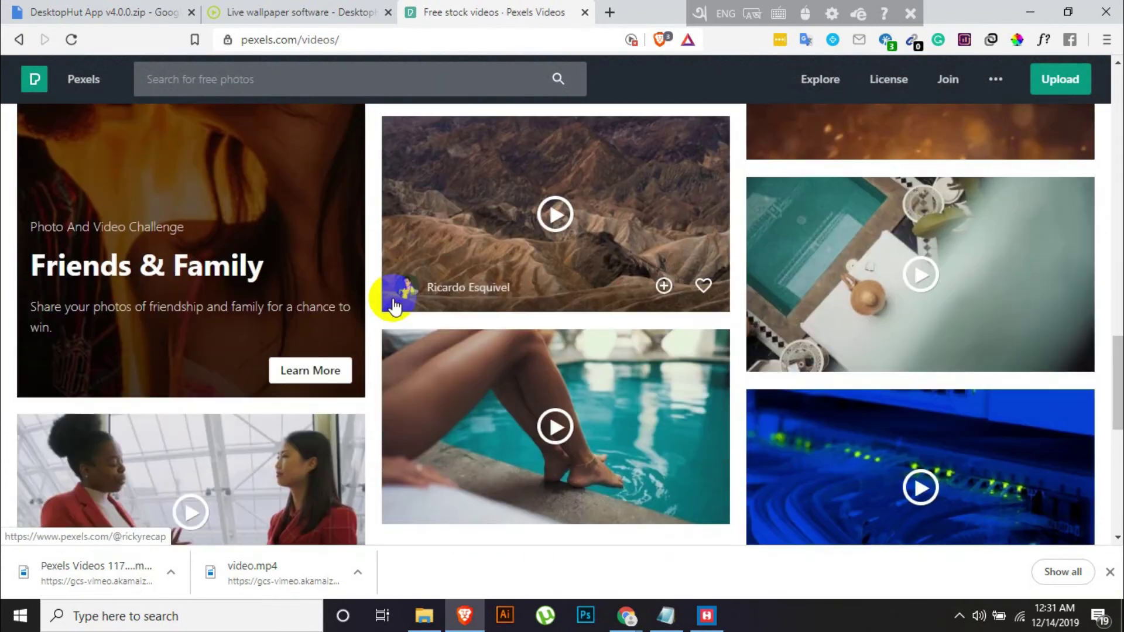
scroll(393, 304, up, 6)
scroll(393, 305, down, 10)
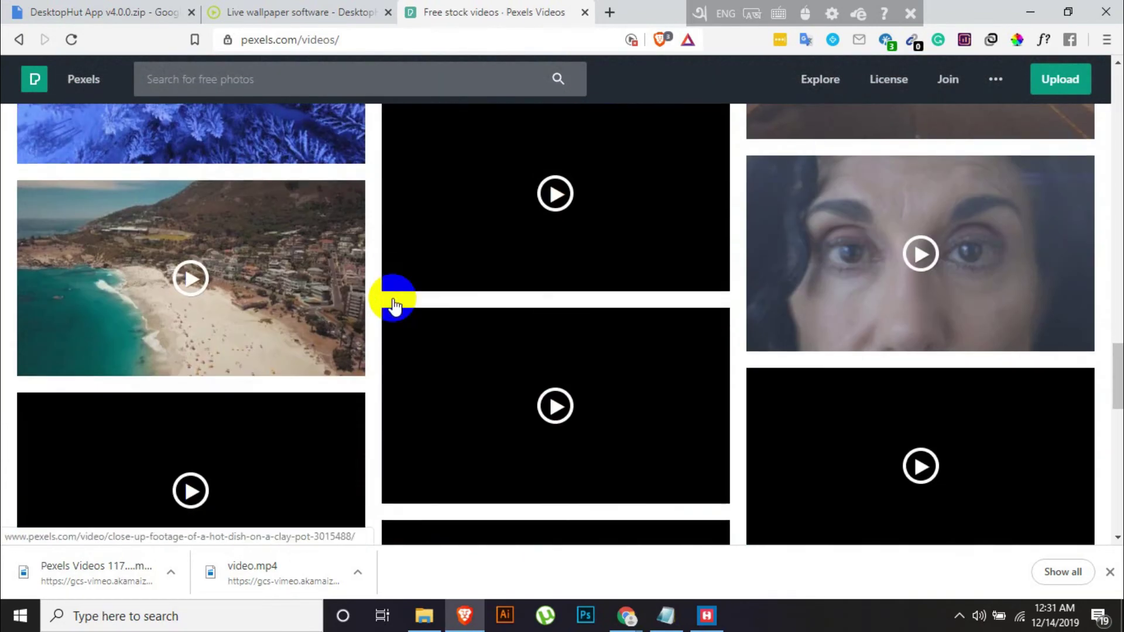
scroll(394, 304, up, 7)
scroll(393, 304, up, 5)
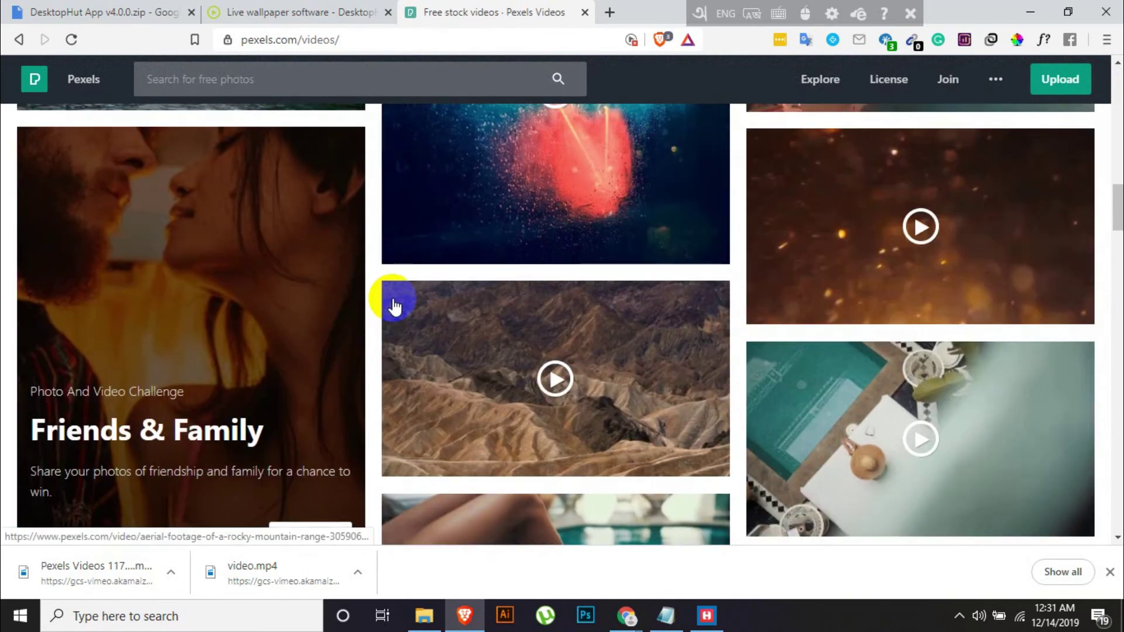
scroll(393, 305, down, 10)
scroll(393, 304, up, 9)
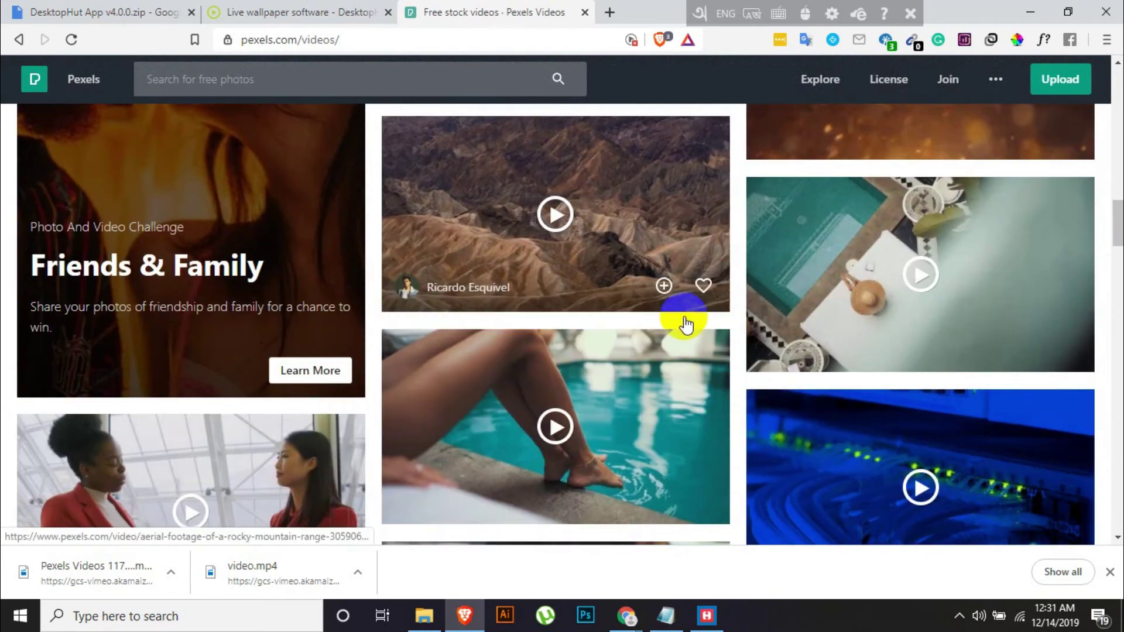
scroll(683, 321, up, 5)
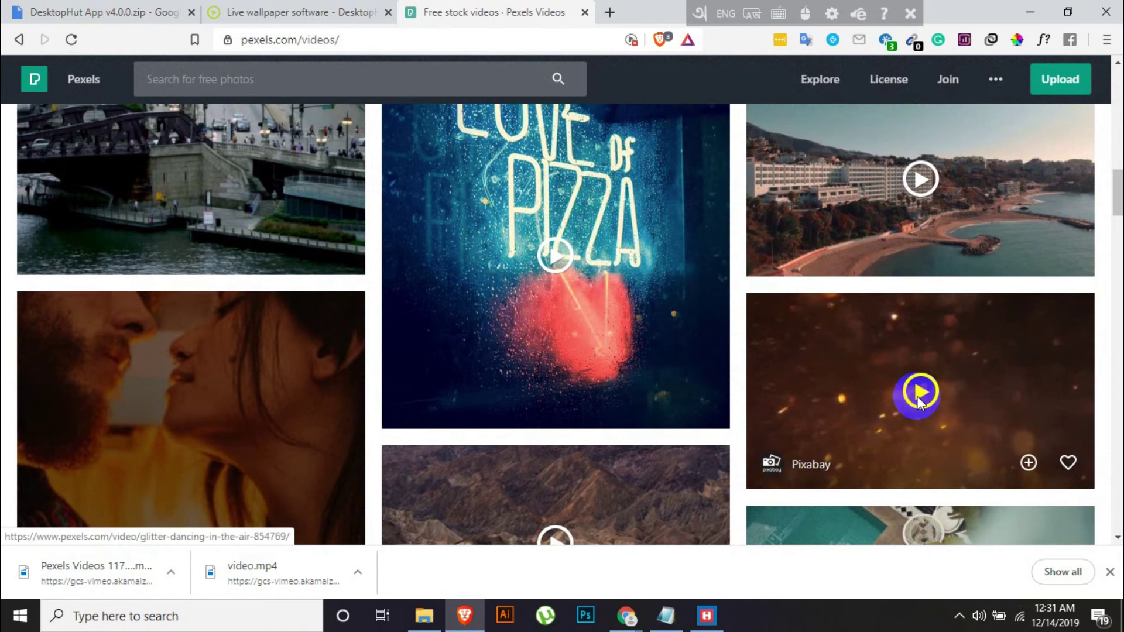
Step: Preview the Glitter Dancing in the Air video and the rocky mountain range aerial footage, closing each preview
click(916, 396)
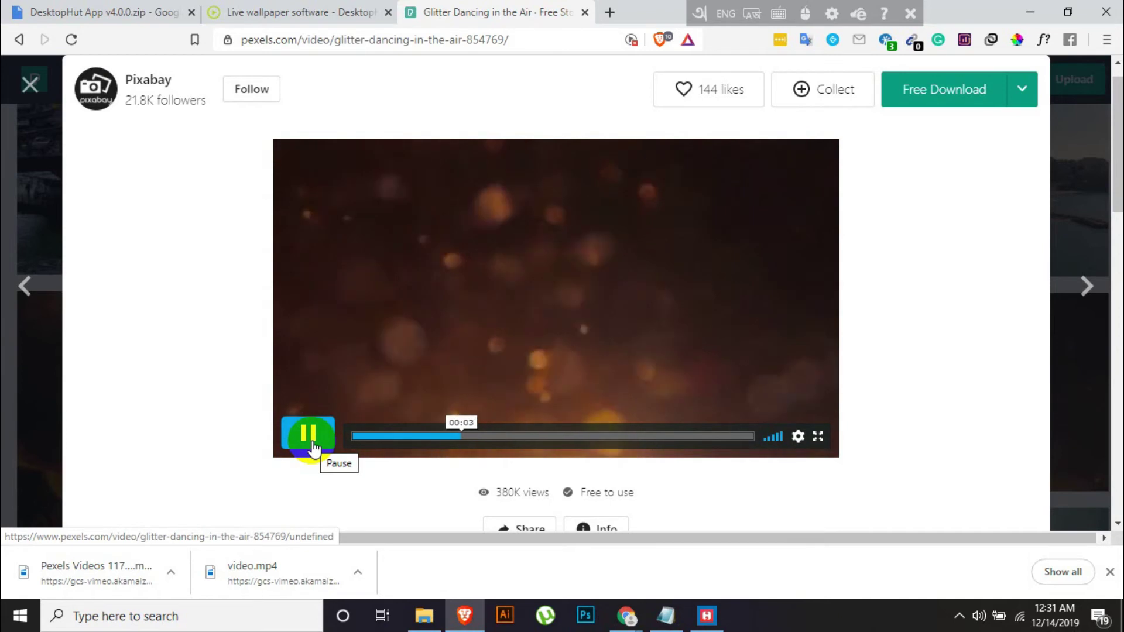
click(30, 84)
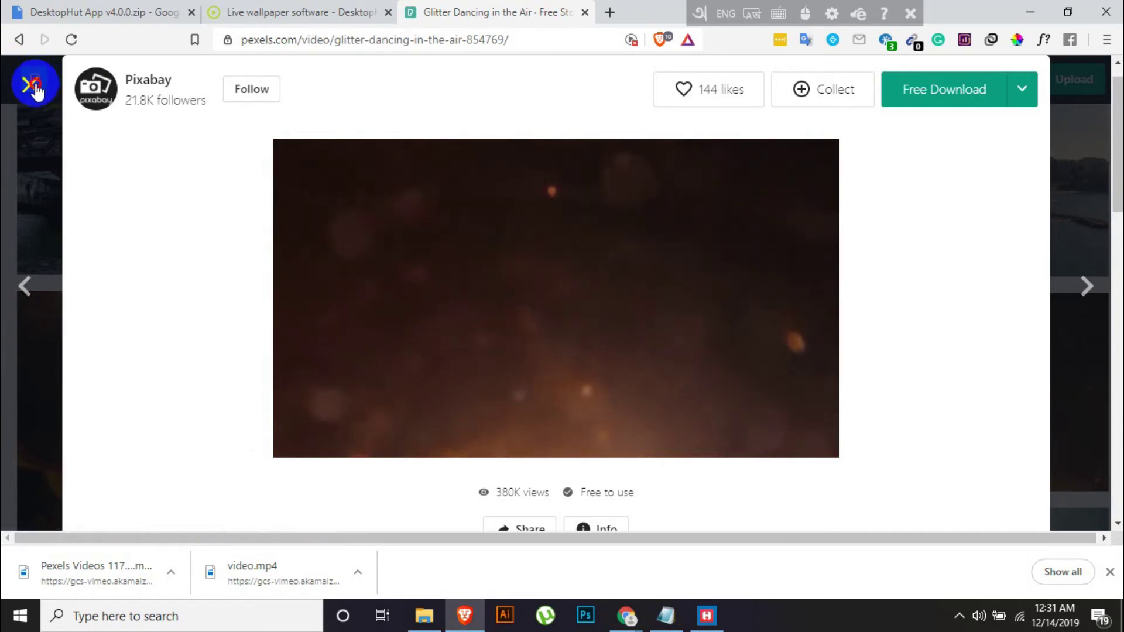
scroll(534, 386, up, 5)
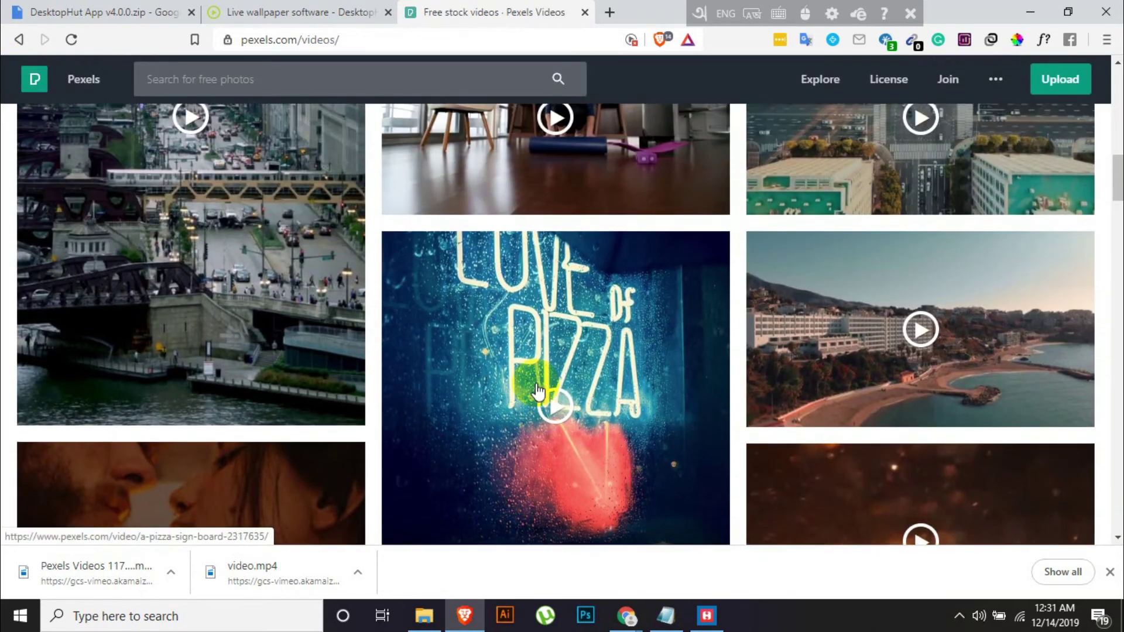
scroll(538, 389, down, 10)
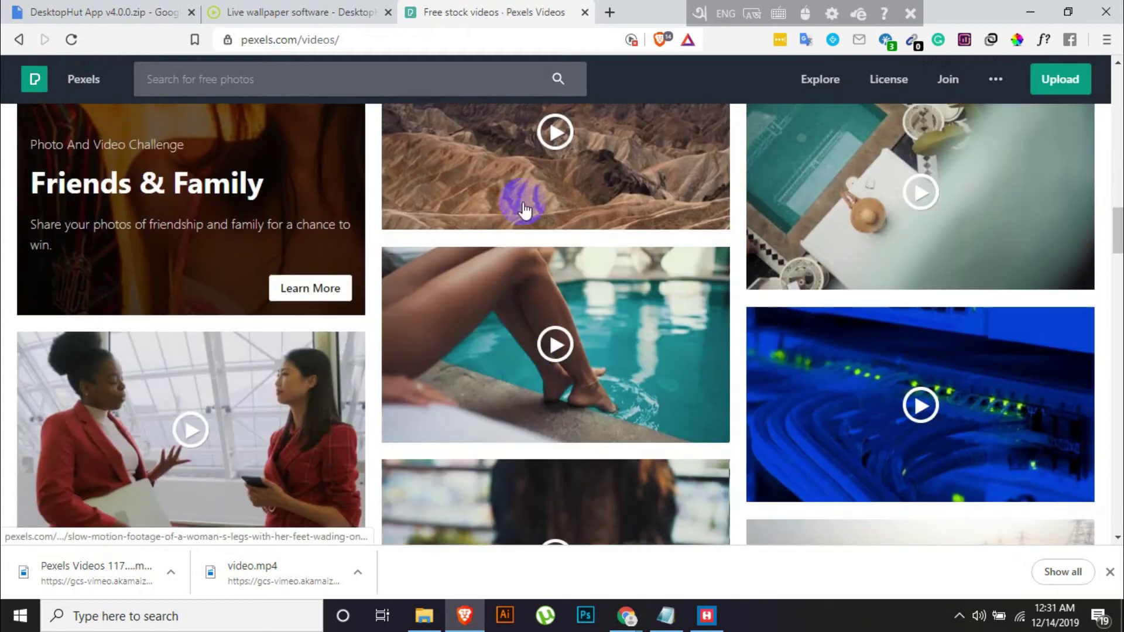
click(553, 139)
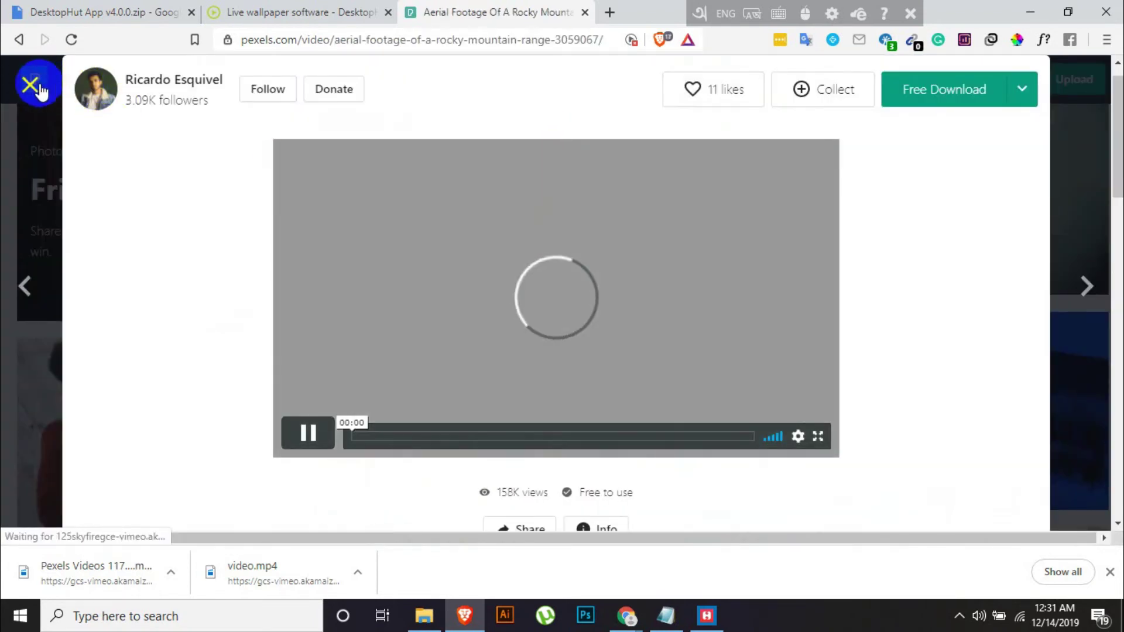
key(Escape)
Step: Search Pexels for "fish aqurium" and look through the photo results
click(301, 84)
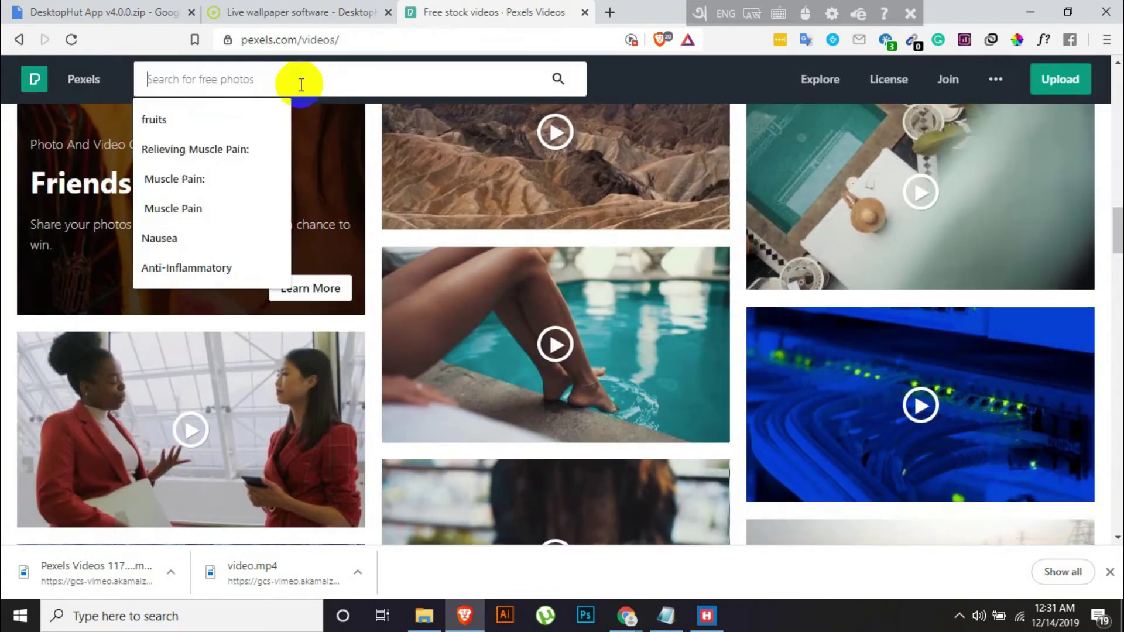
text(fish aqurium)
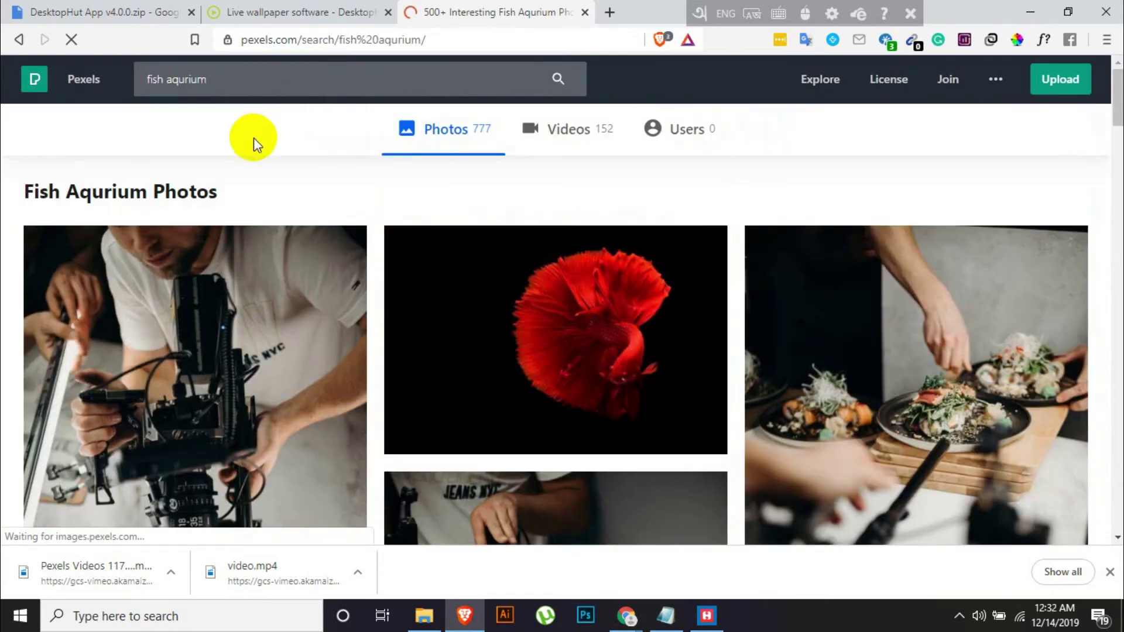
scroll(265, 188, down, 12)
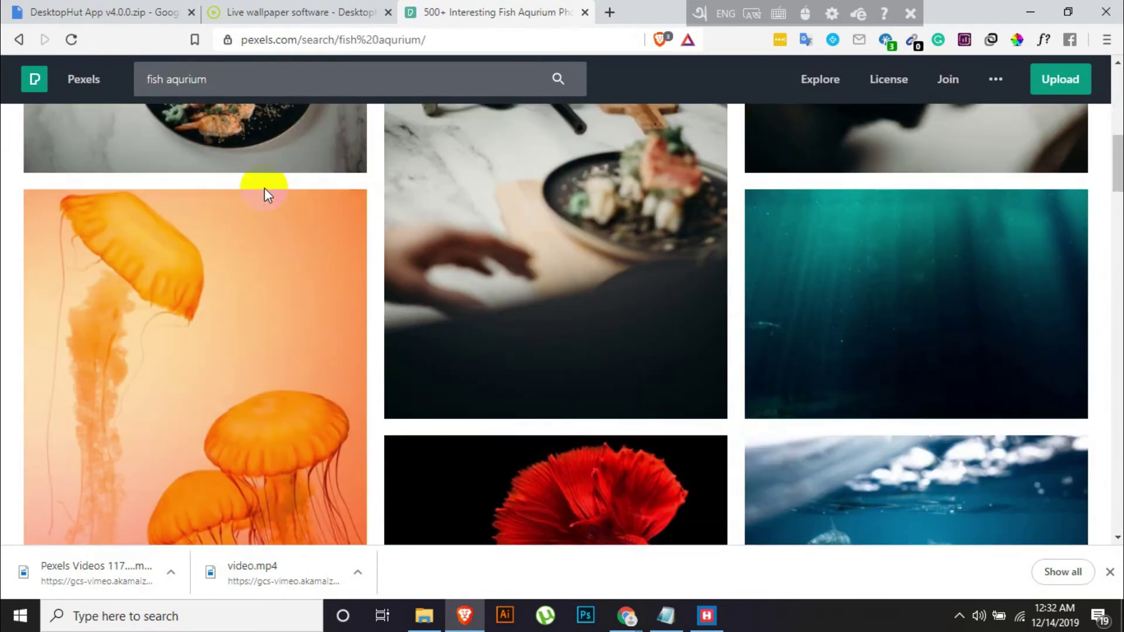
scroll(264, 188, down, 10)
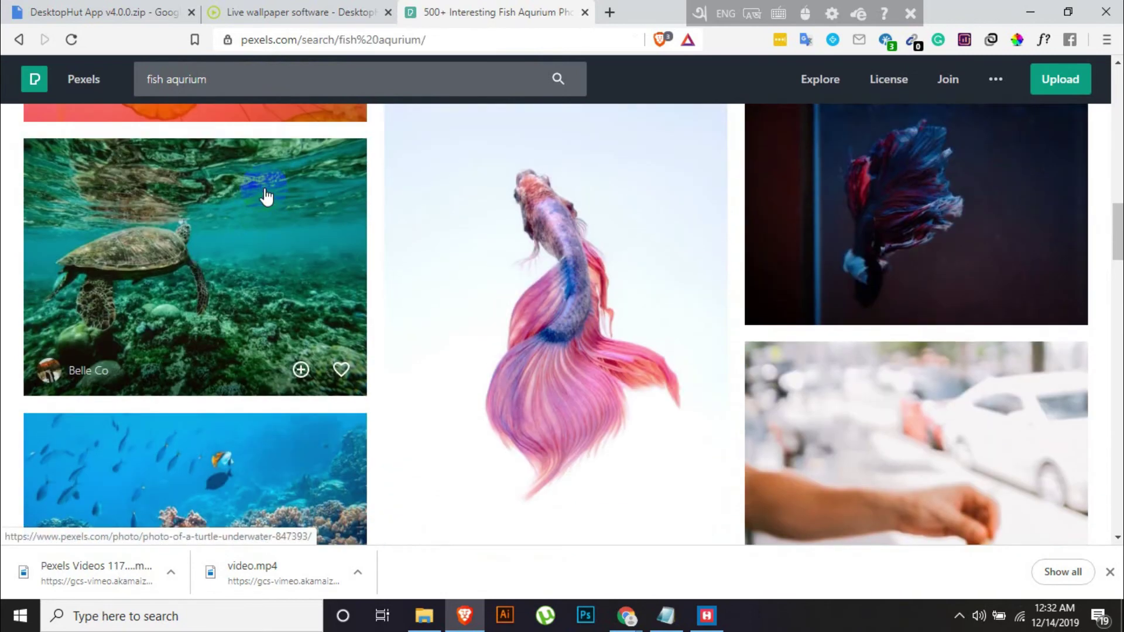
scroll(266, 196, down, 6)
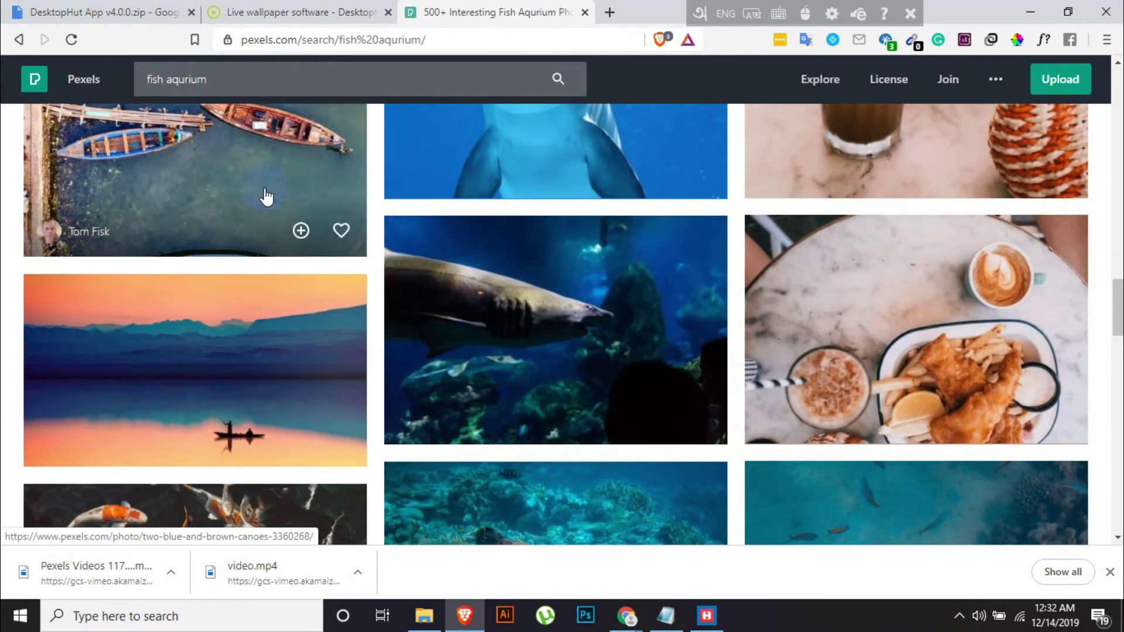
scroll(266, 197, down, 10)
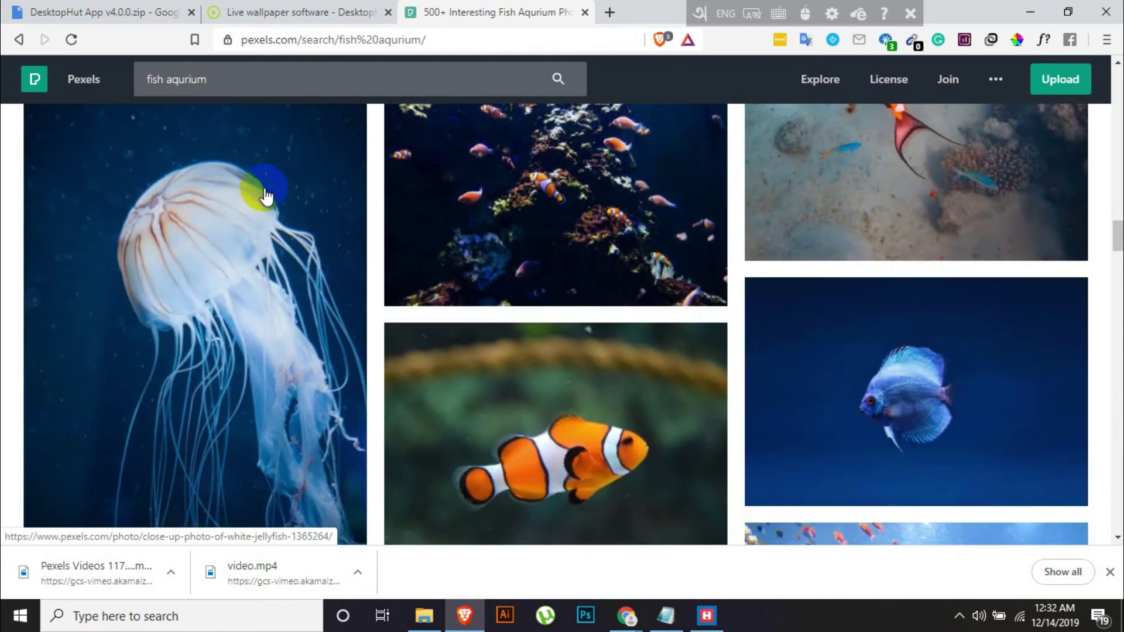
Step: View the school of fish underwater photo, close the photo previews and switch the search results to videos
click(499, 172)
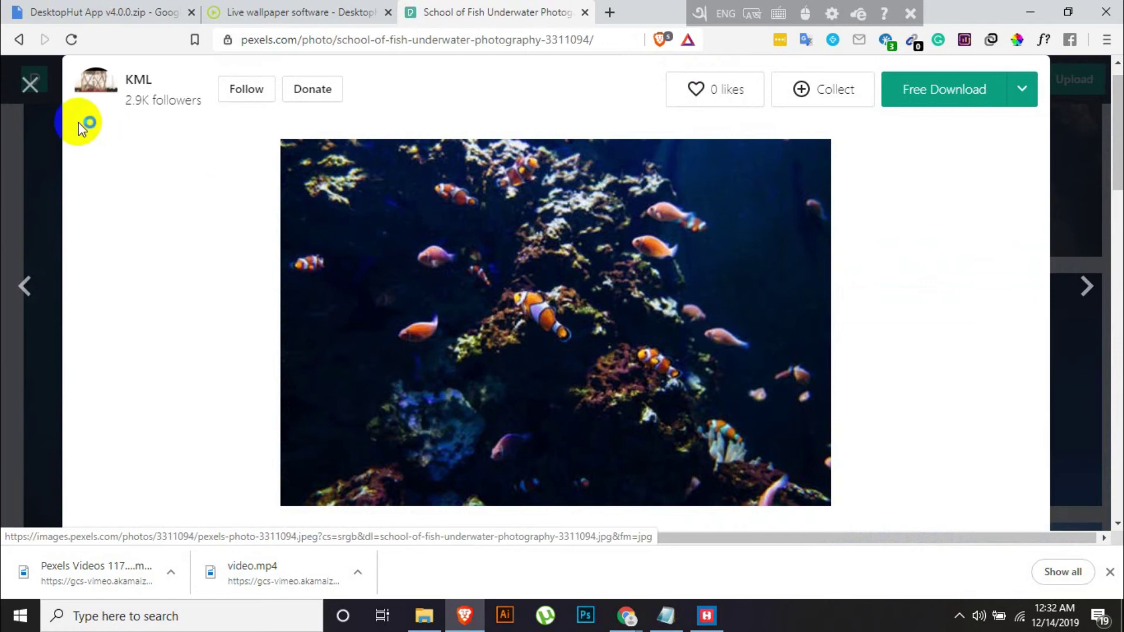
click(31, 90)
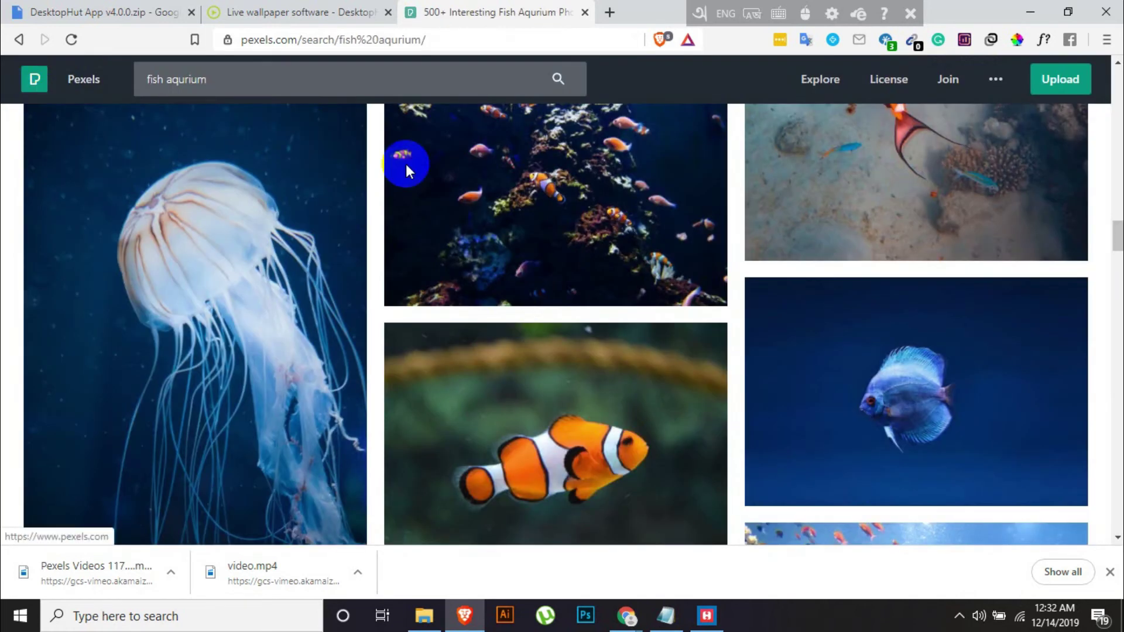
scroll(406, 164, down, 15)
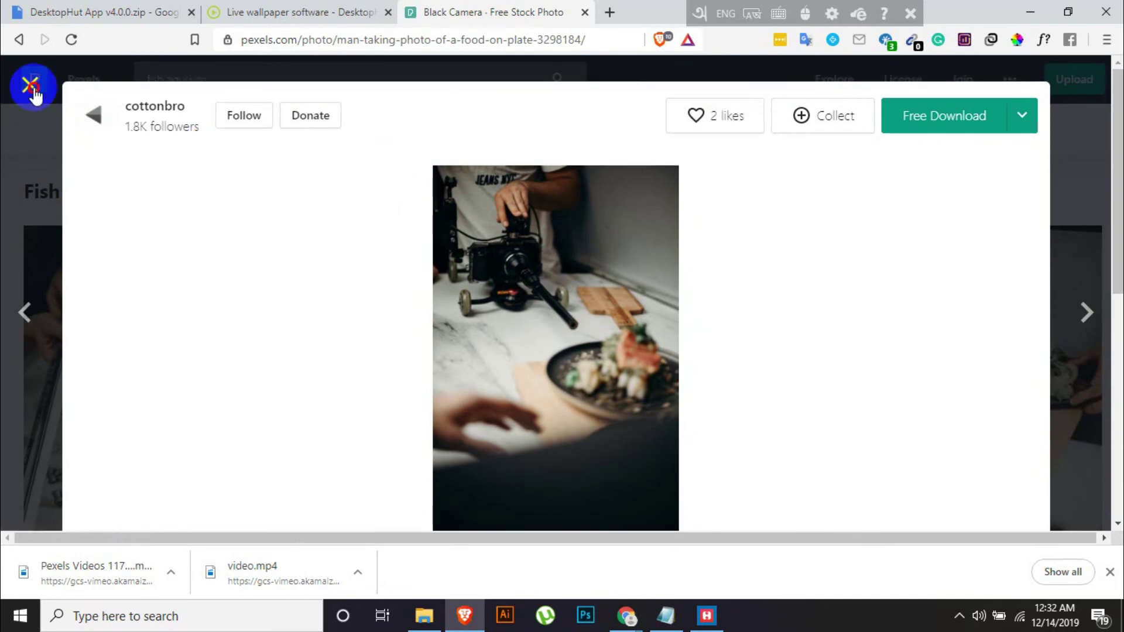
click(31, 89)
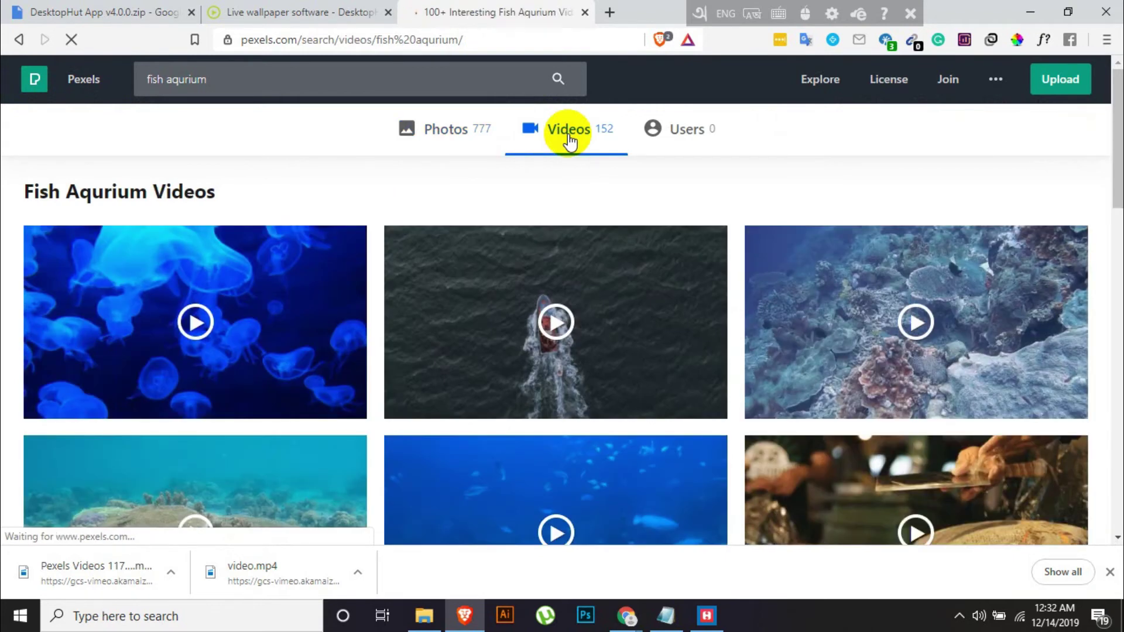
Step: Look through the fish aquarium video results and open the Fish Inside Aquarium video by Pixabay
scroll(550, 293, down, 10)
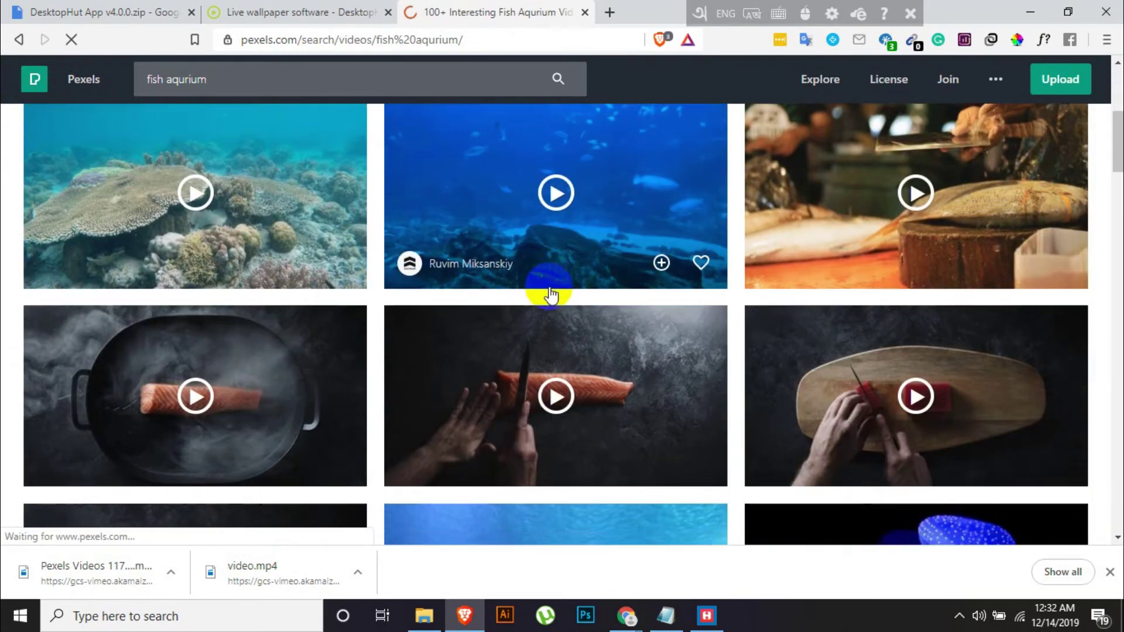
scroll(550, 293, down, 7)
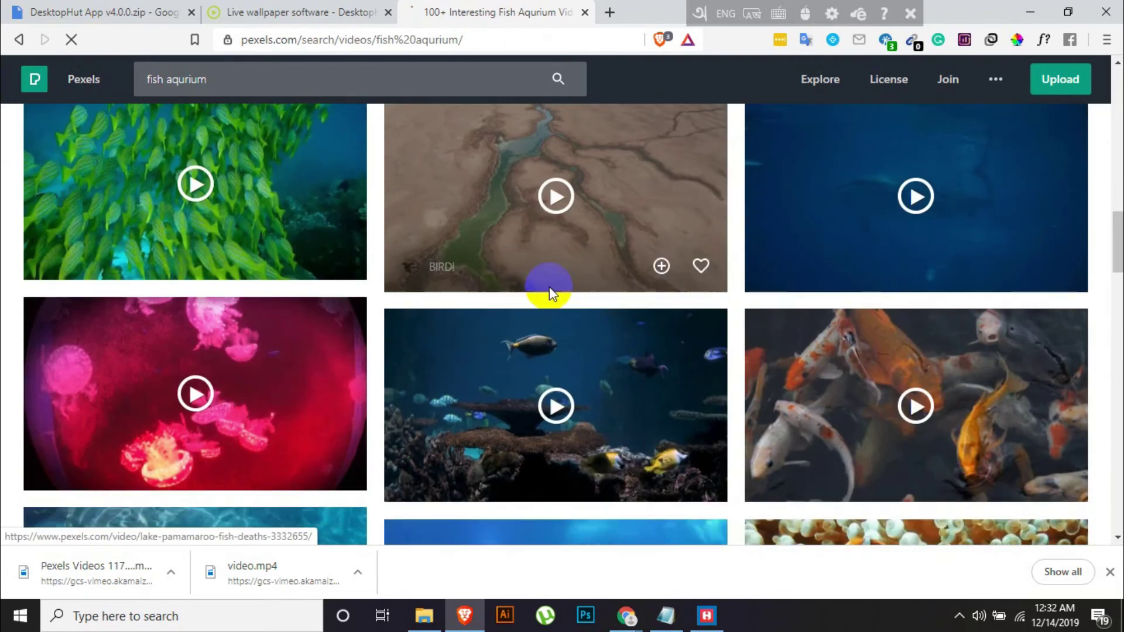
scroll(551, 292, up, 4)
scroll(550, 295, down, 4)
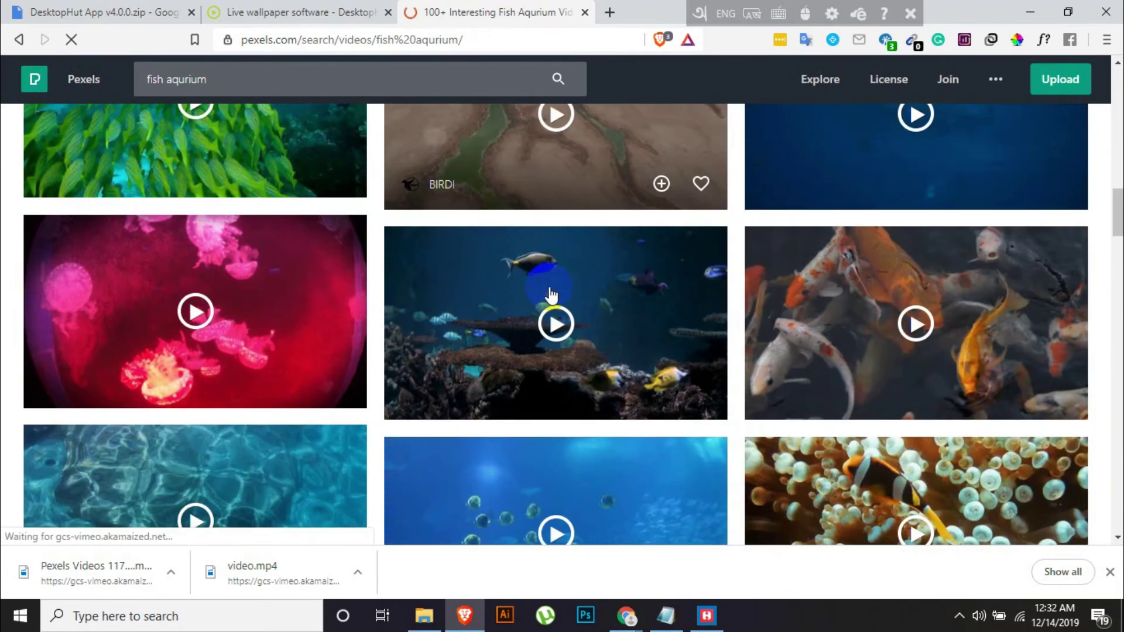
scroll(550, 292, down, 4)
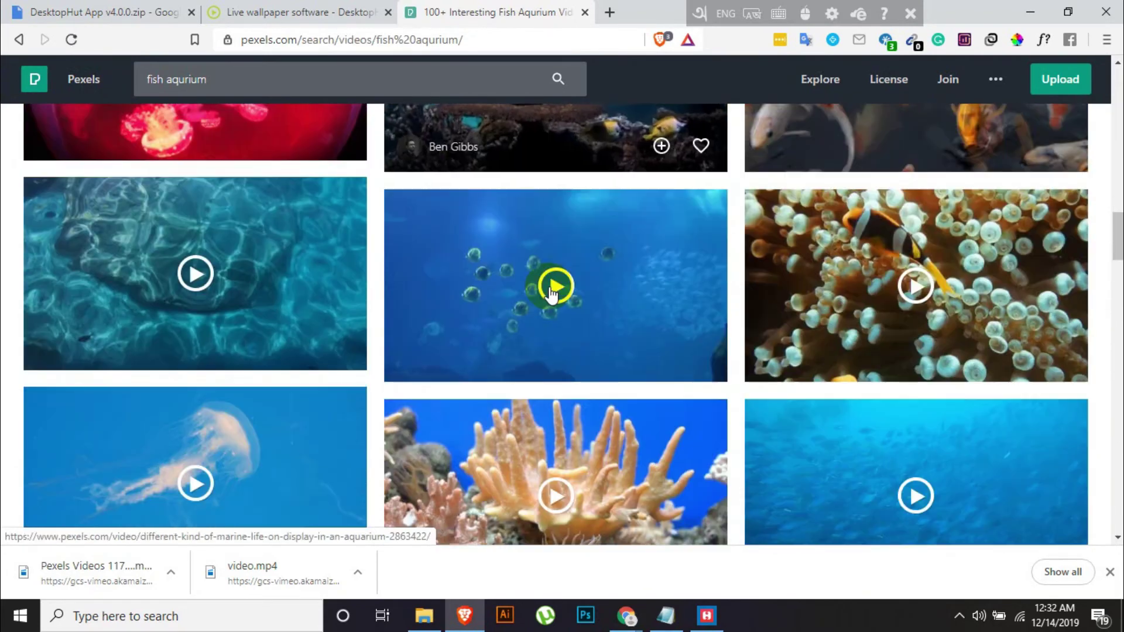
scroll(550, 291, down, 4)
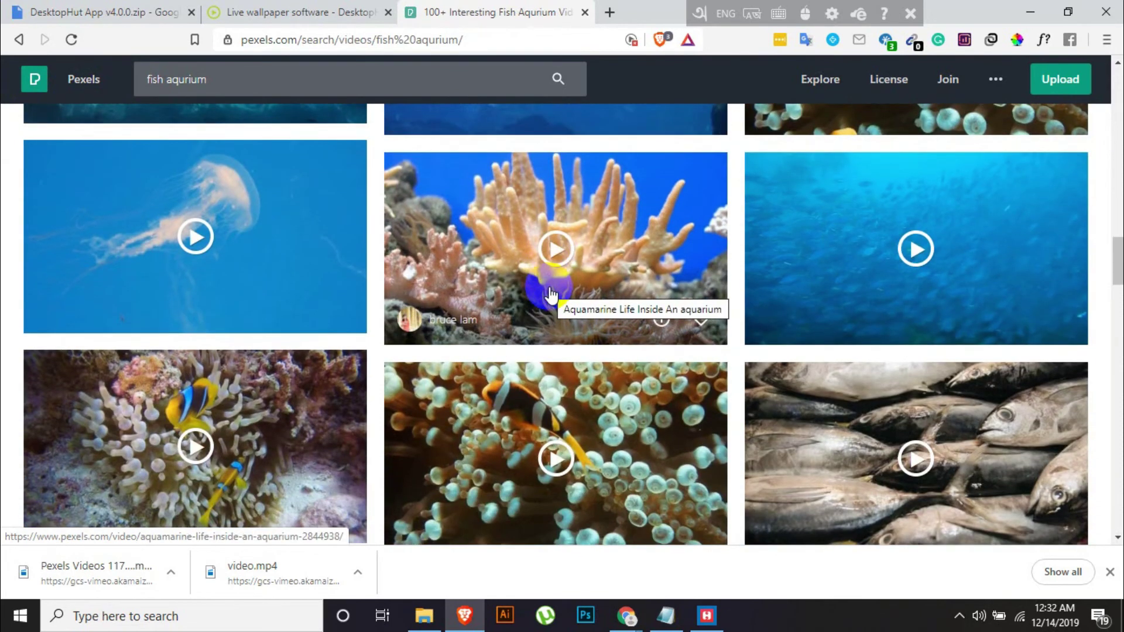
scroll(550, 292, down, 7)
scroll(550, 292, down, 15)
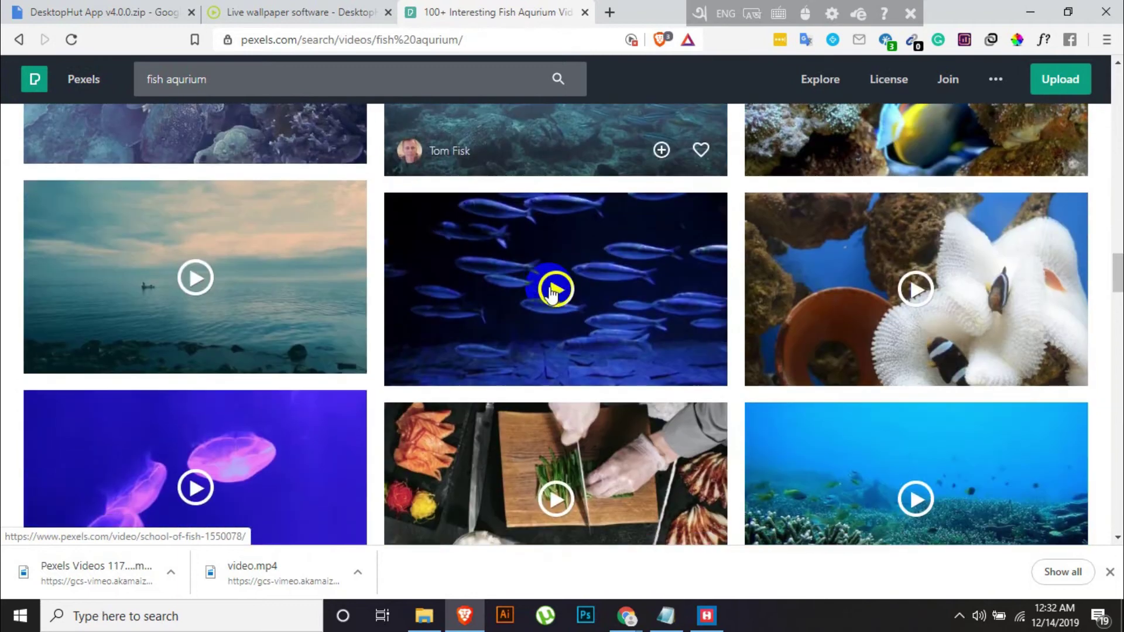
scroll(550, 293, down, 10)
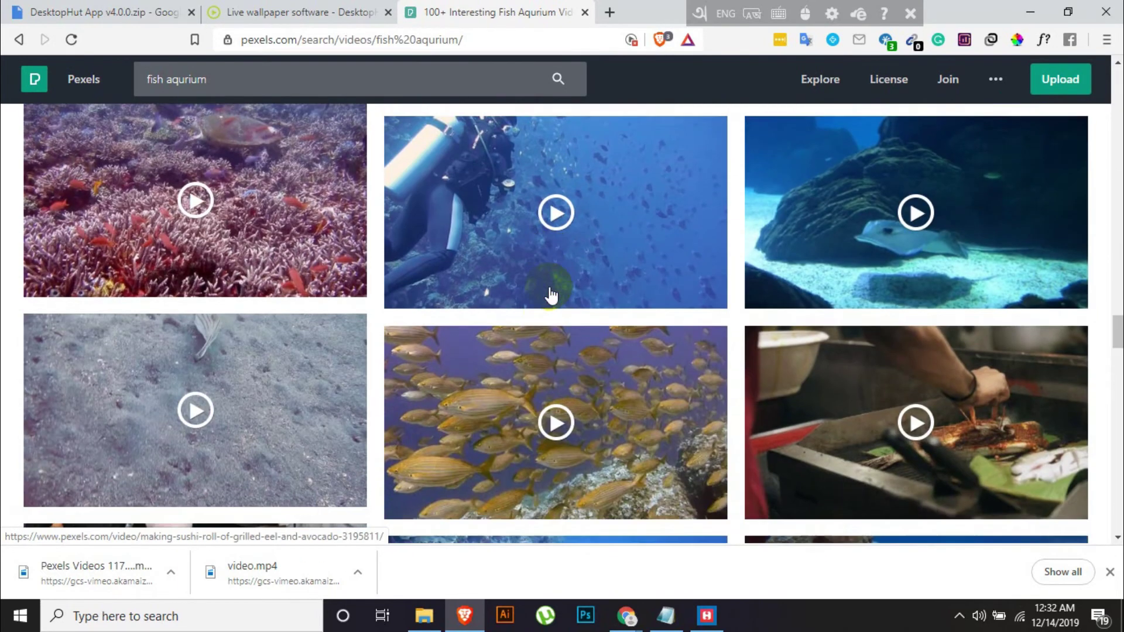
scroll(551, 293, down, 8)
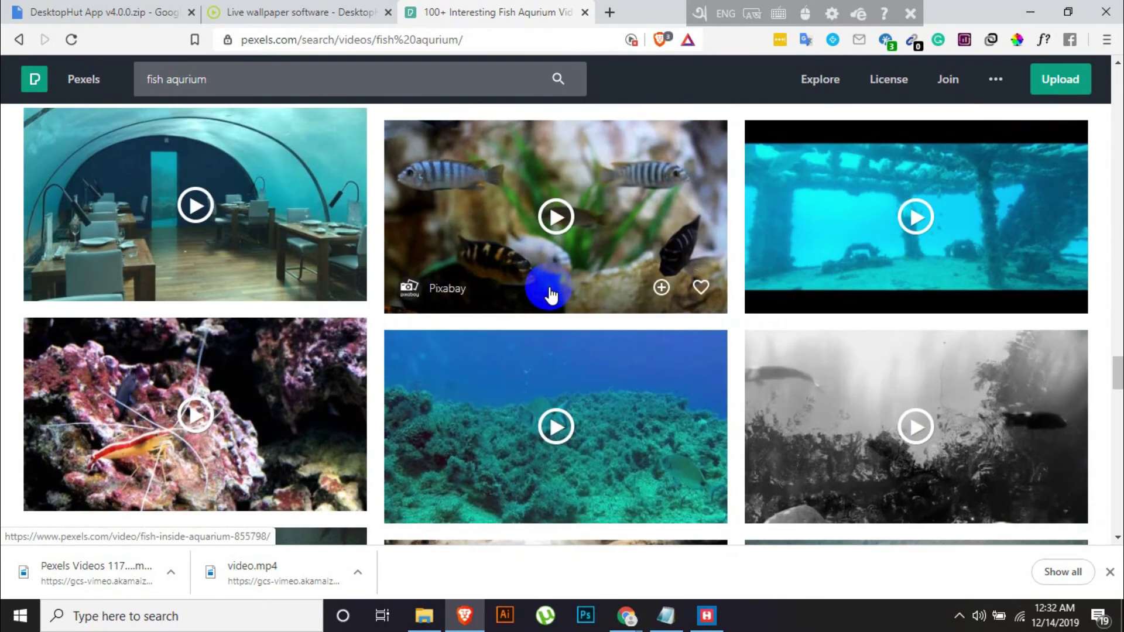
scroll(550, 294, down, 4)
scroll(547, 294, up, 5)
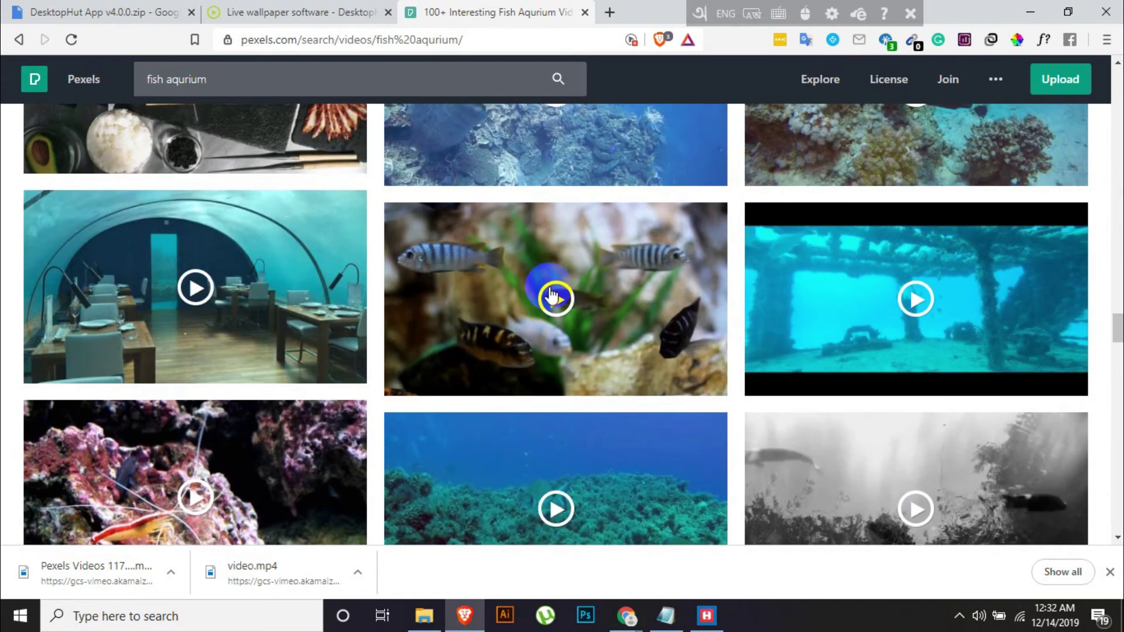
click(550, 288)
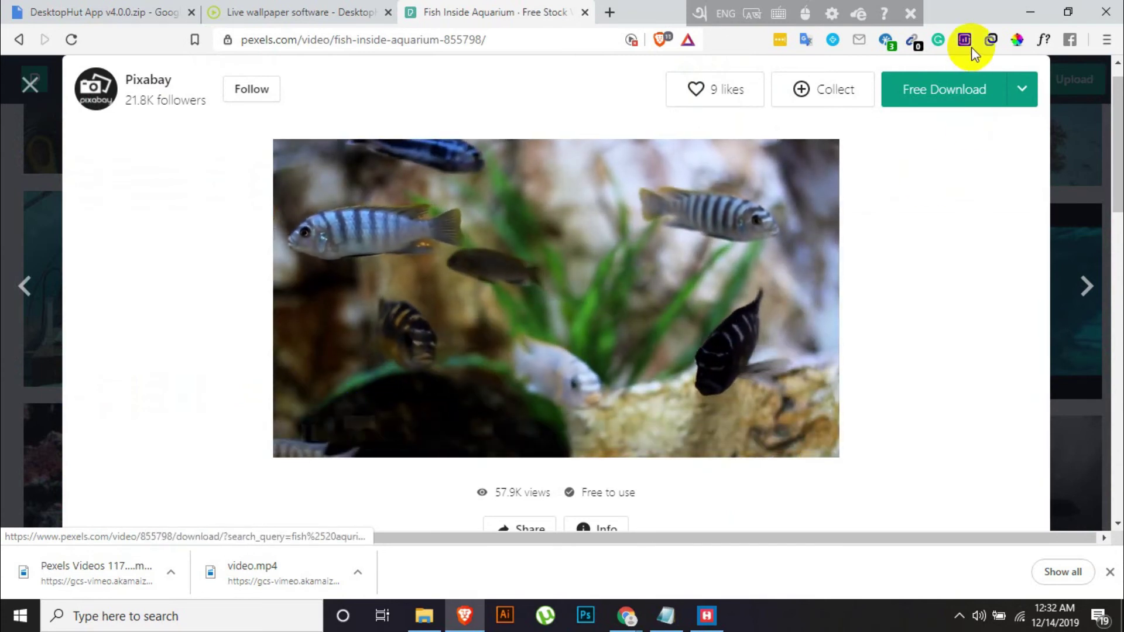
Step: Download the Fish Inside Aquarium video to the Downloads folder as Pexels Videos 3384.mp4 and close the Shutterstock offer
click(926, 102)
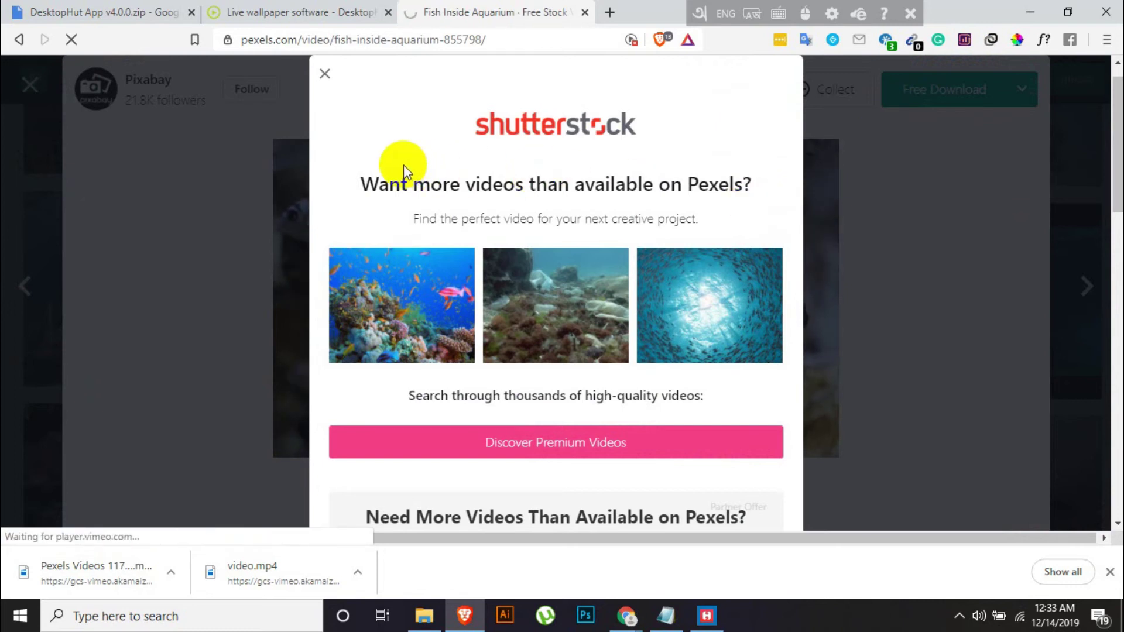
click(322, 76)
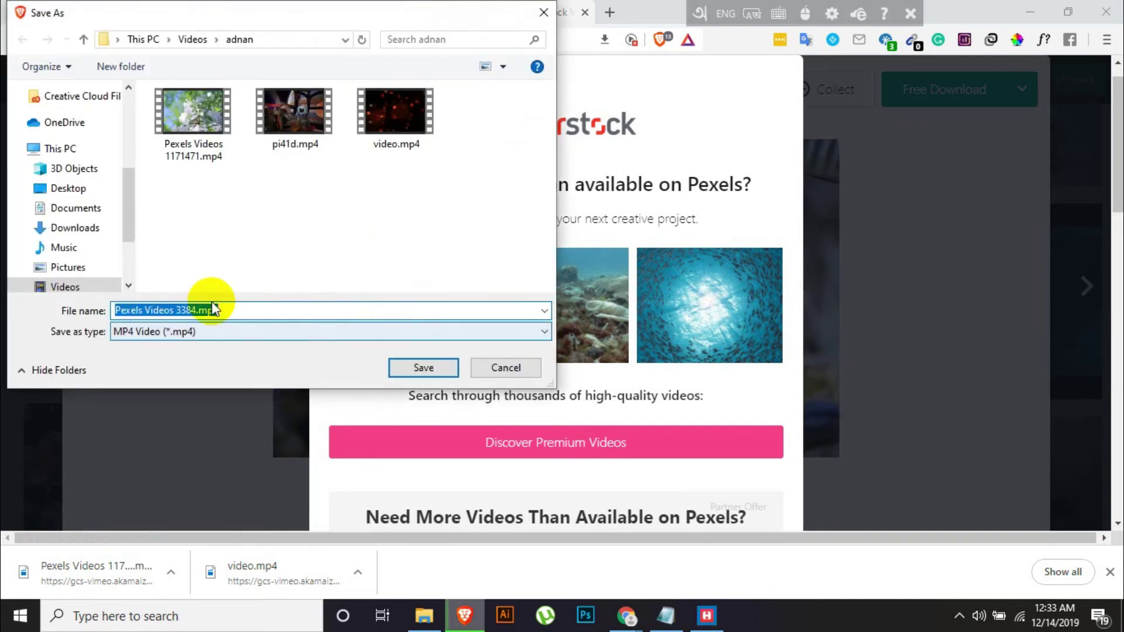
mouse_move(125, 214)
mouse_down()
mouse_move(125, 195)
mouse_move(125, 217)
mouse_up()
click(88, 206)
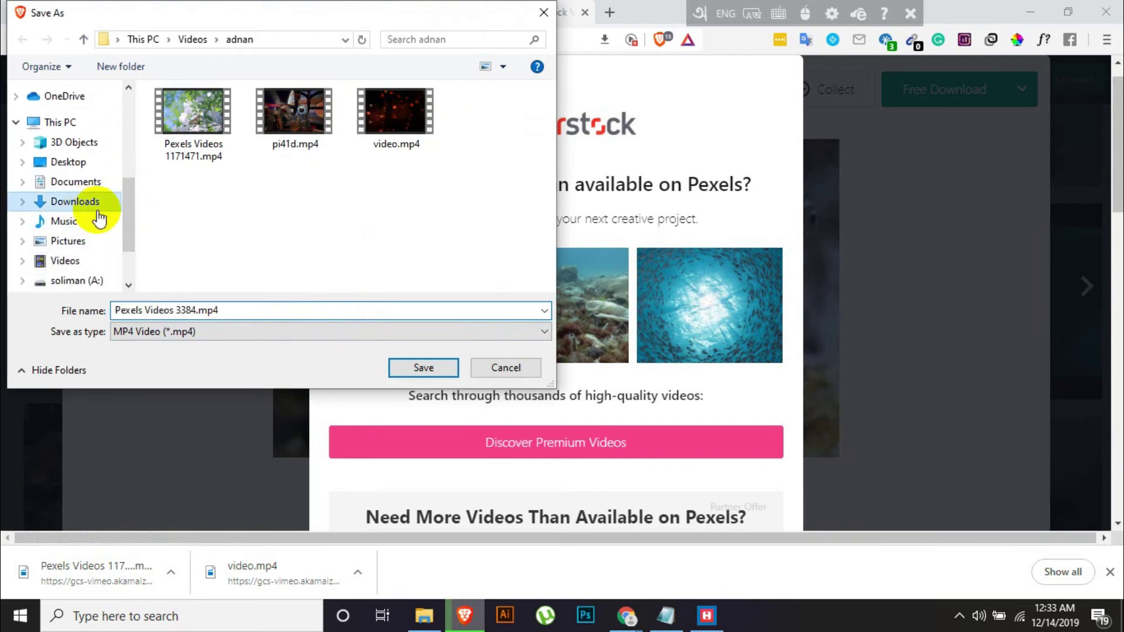
click(422, 369)
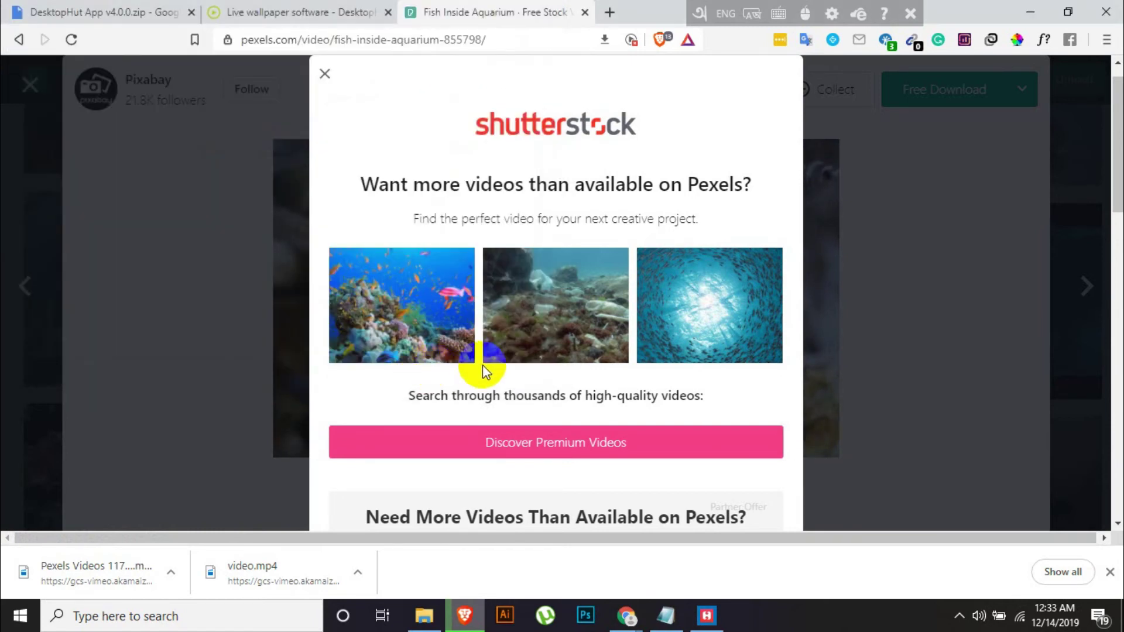
click(325, 74)
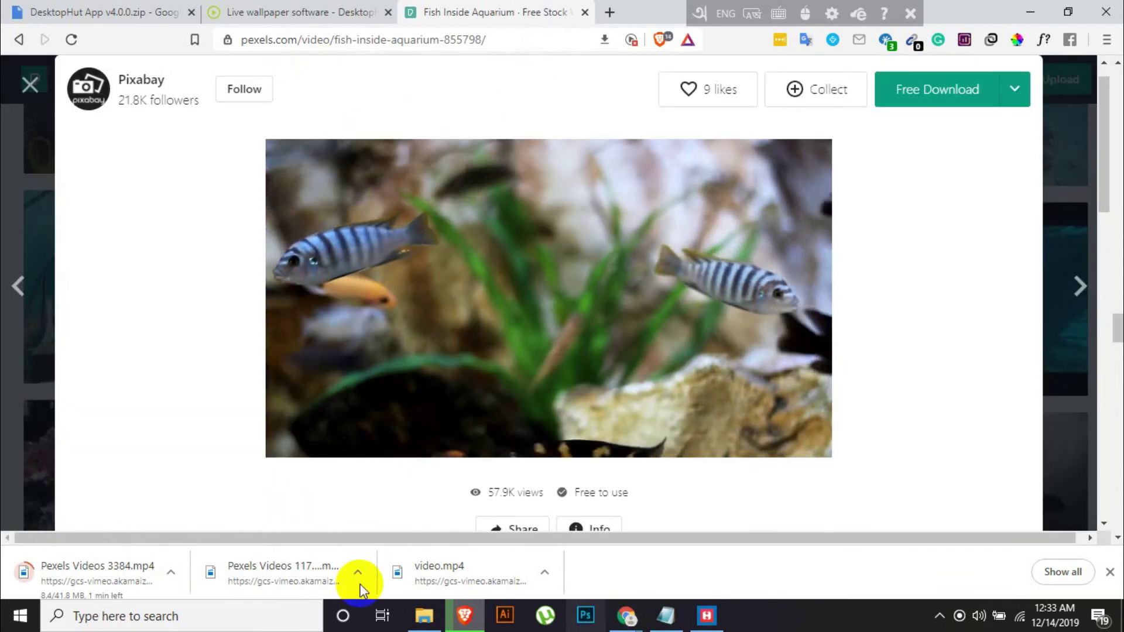
Step: Launch DesktopHut.exe from its folder and try to play the downloaded aquarium video as the live wallpaper with Run at Startup enabled
click(425, 612)
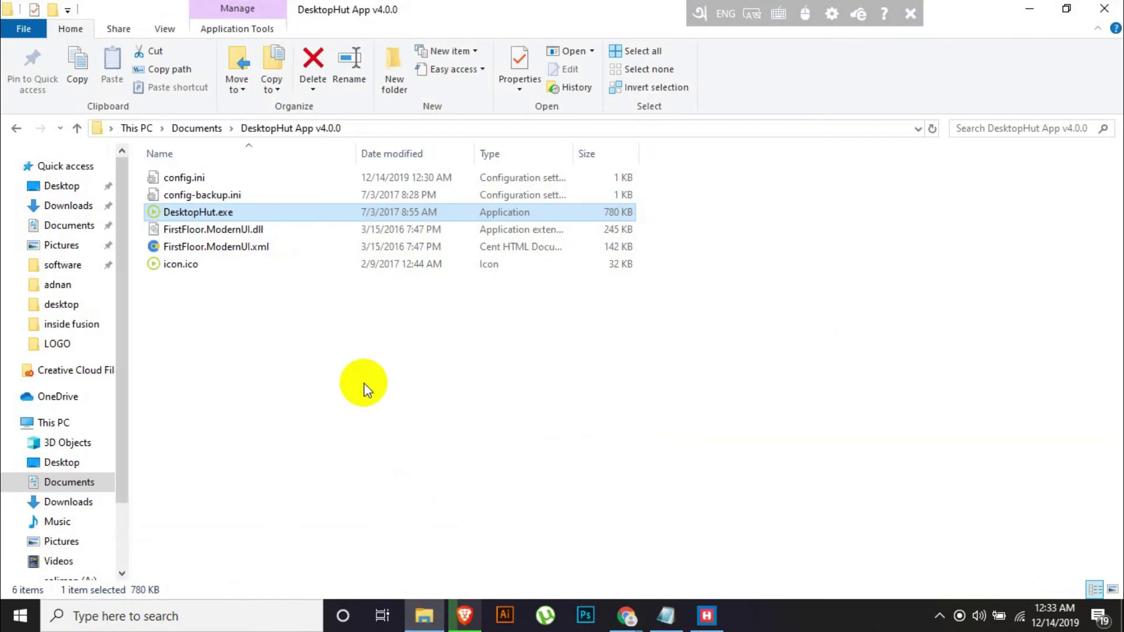
double_click(255, 212)
click(405, 153)
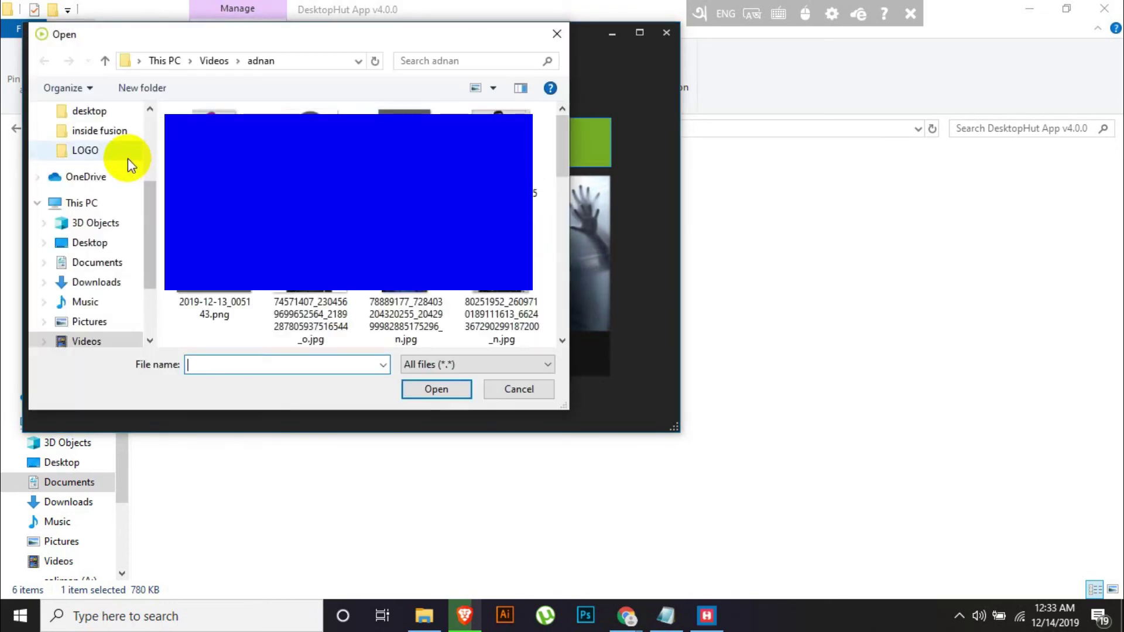
click(115, 282)
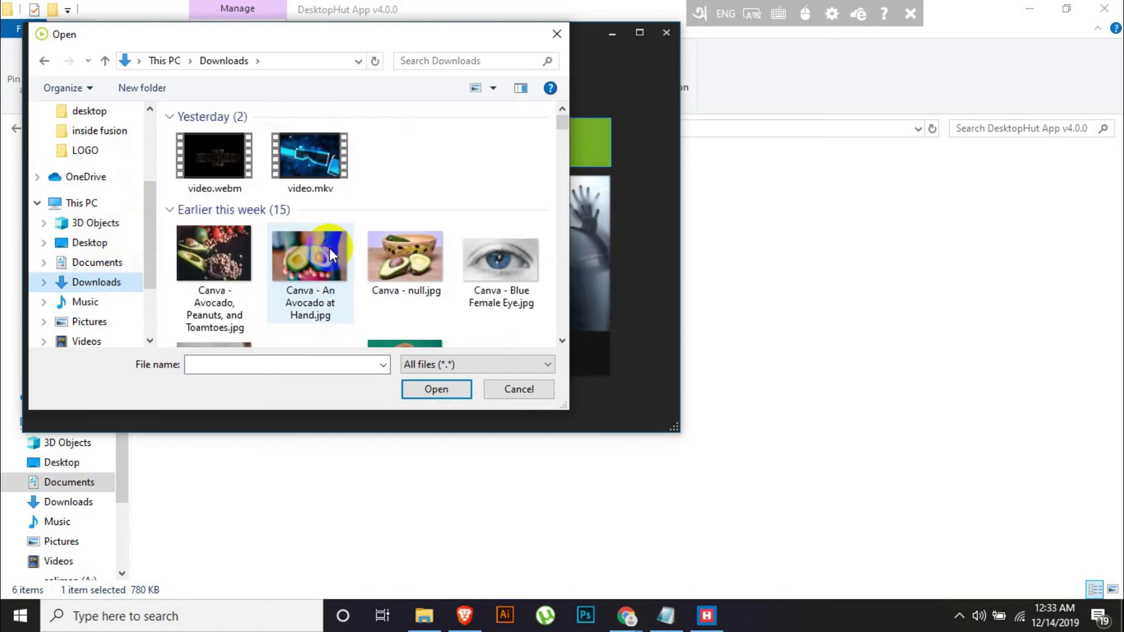
double_click(237, 220)
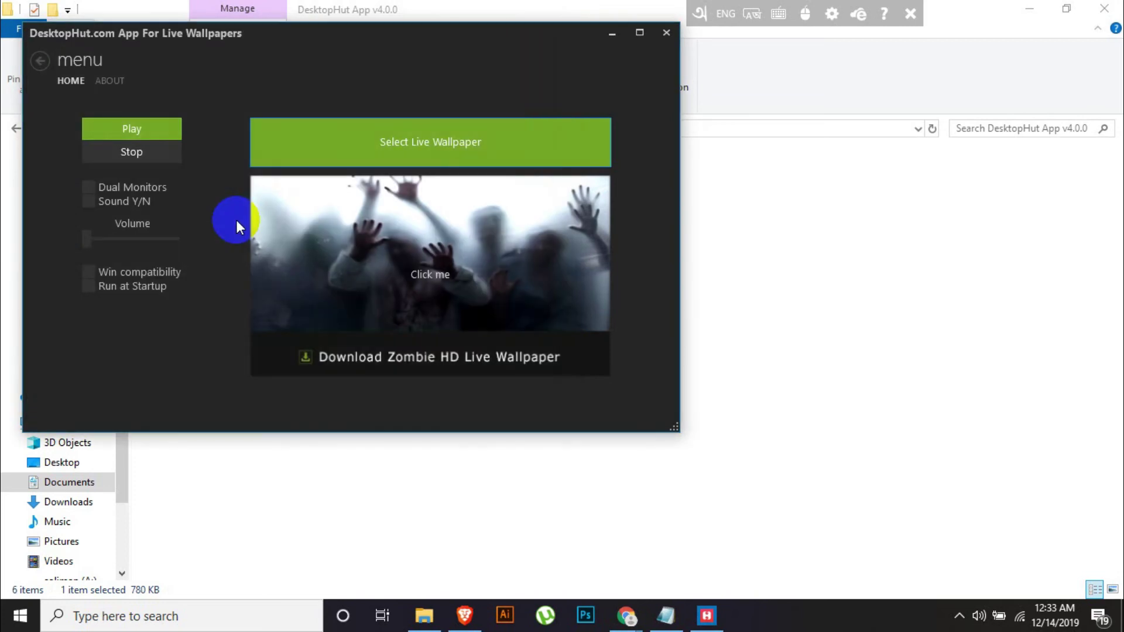
click(90, 287)
click(118, 135)
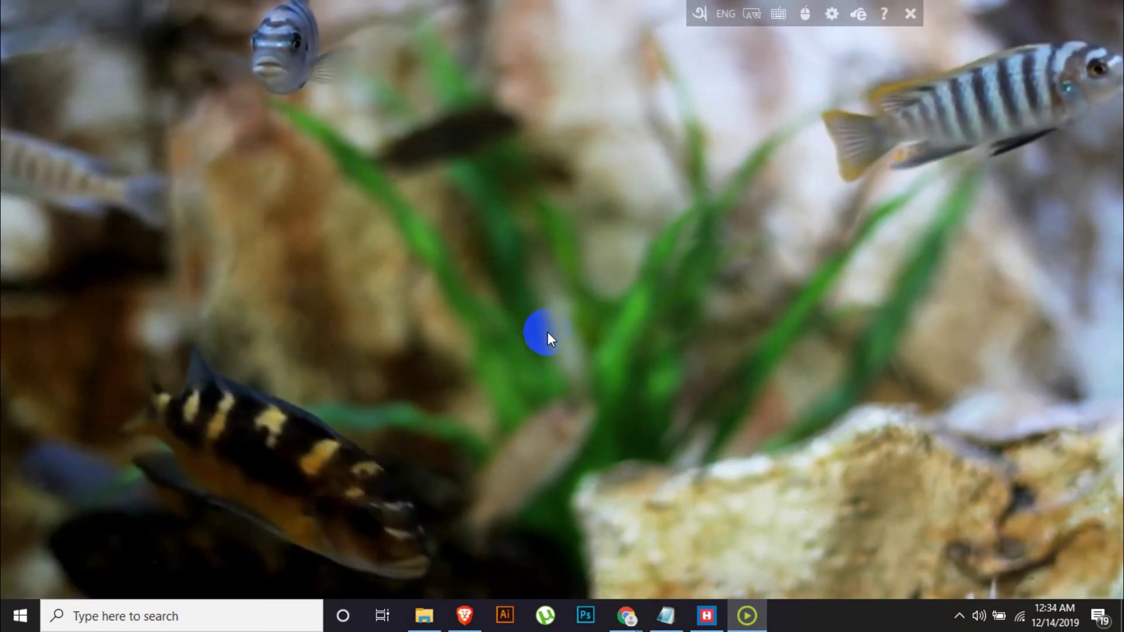
Step: End both running DesktopHut processes in Task Manager and close it
key(ctrl+shift+Escape)
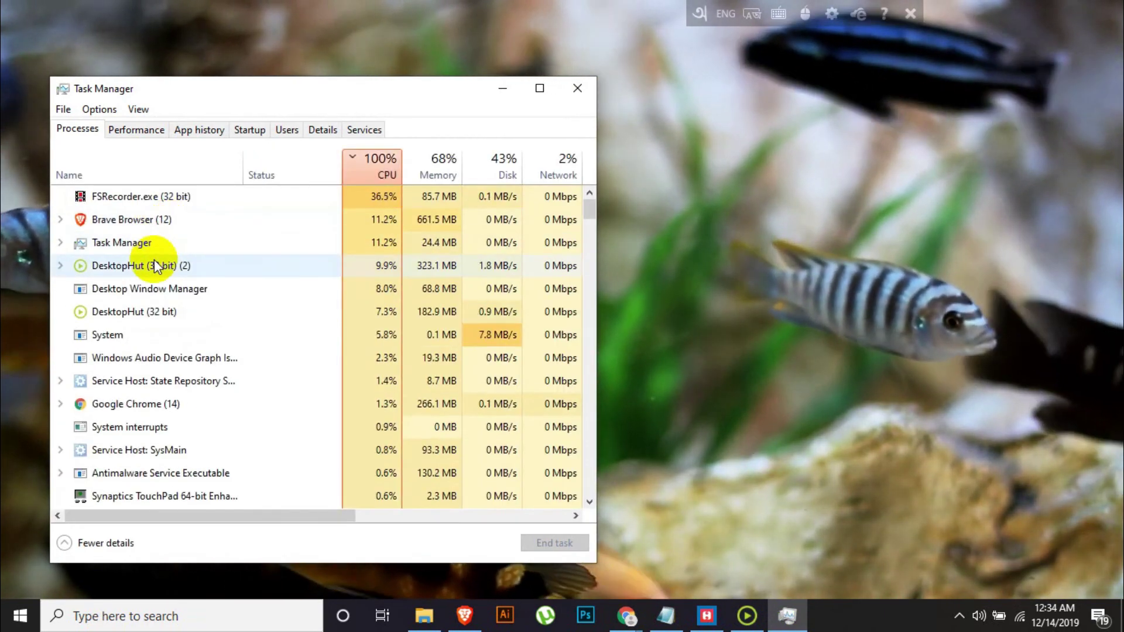
click(156, 262)
click(533, 543)
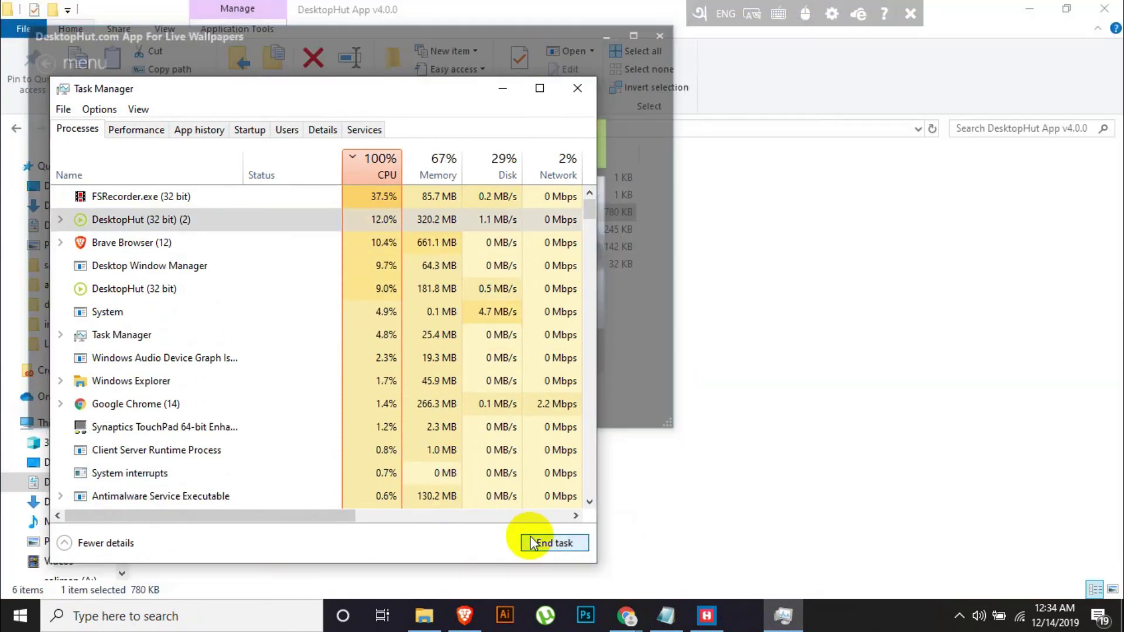
click(182, 253)
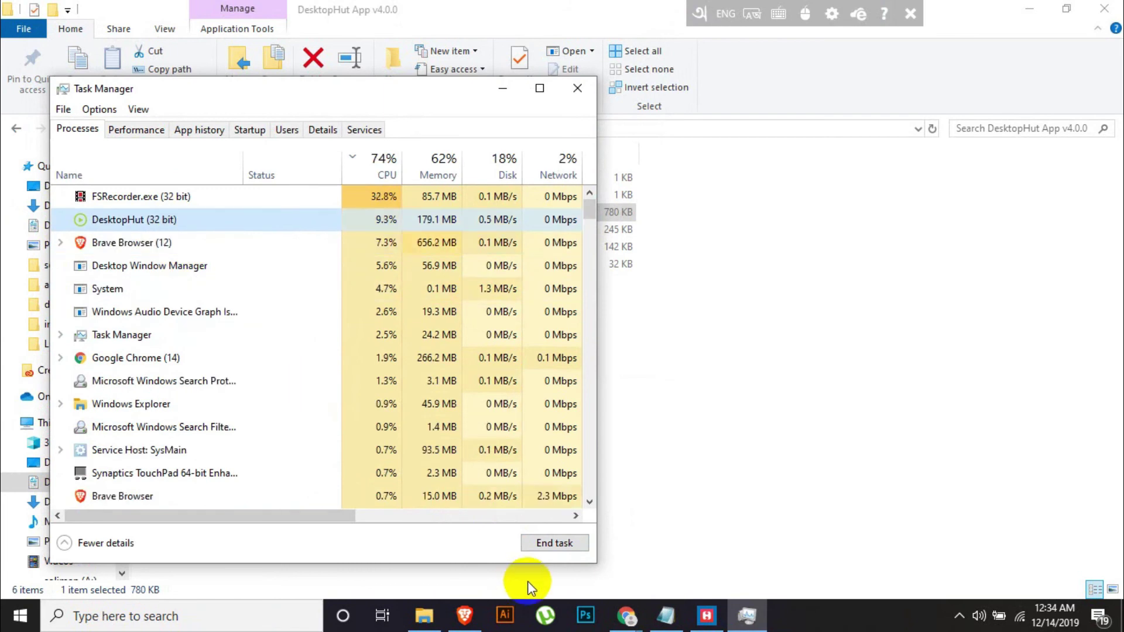
click(562, 544)
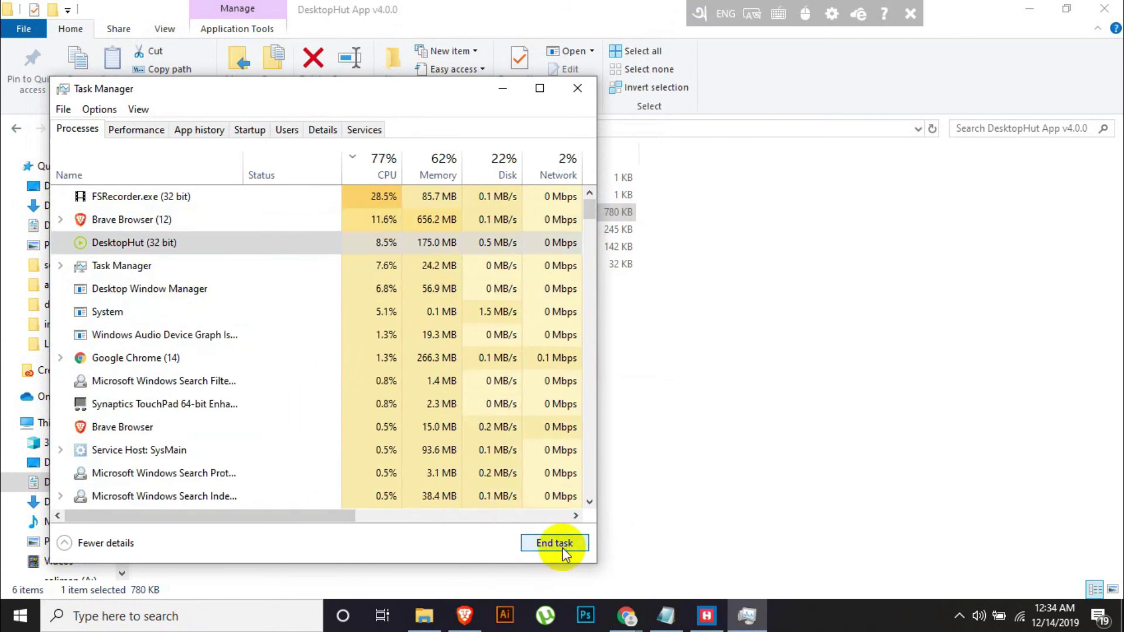
click(574, 96)
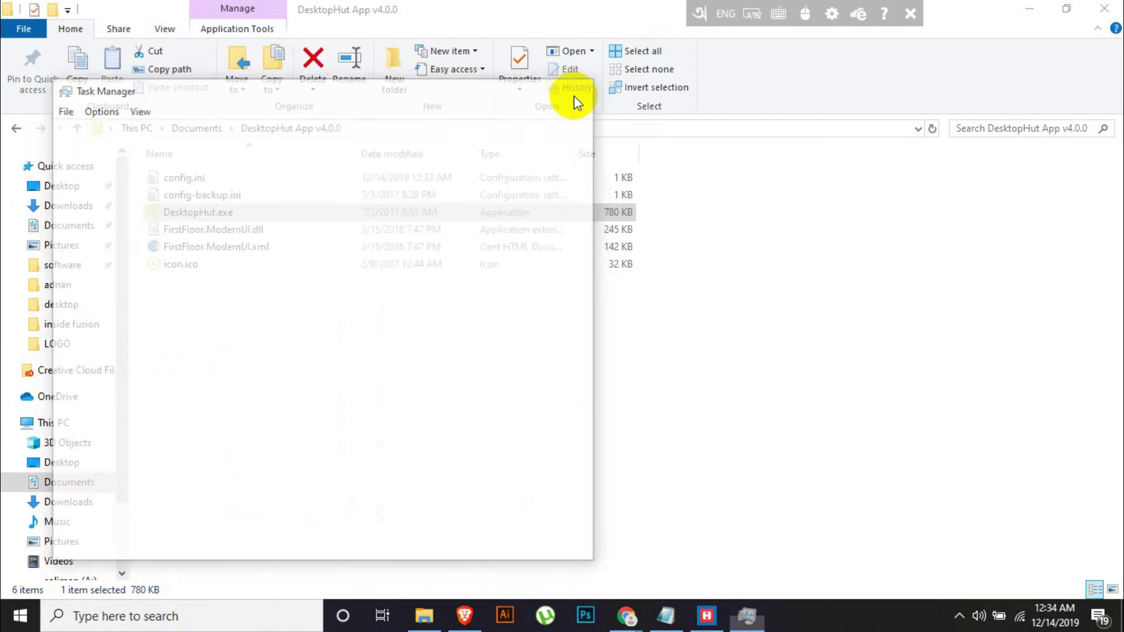
Step: Relaunch DesktopHut.exe and play Pexels Videos 3384.mp4 as the live wallpaper, with Win compatibility and Run at Startup enabled
double_click(361, 209)
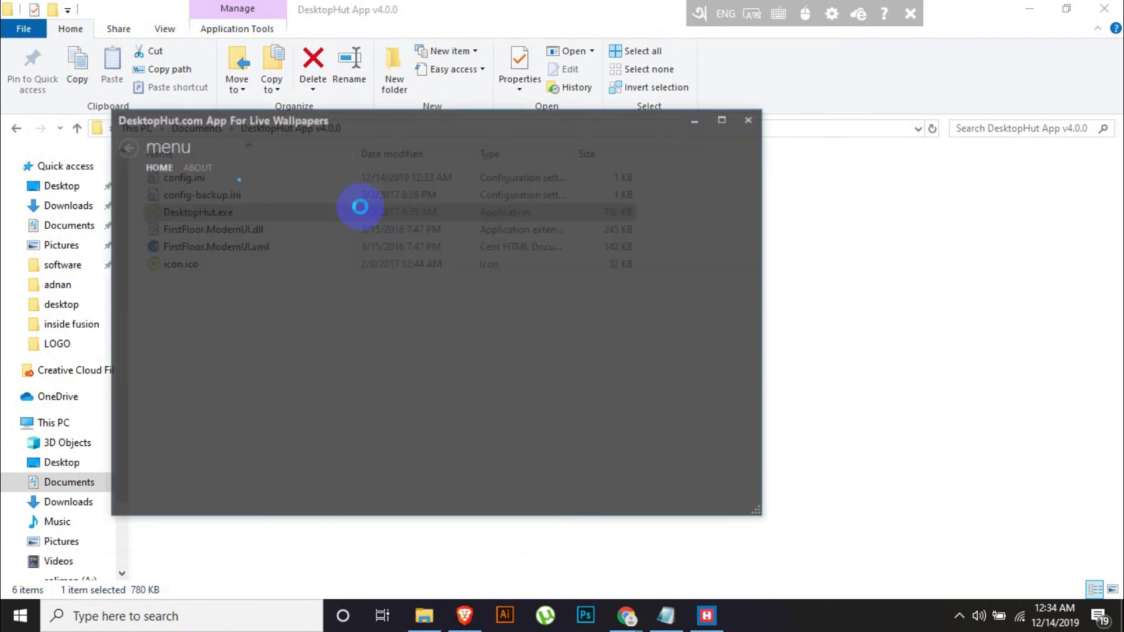
click(435, 238)
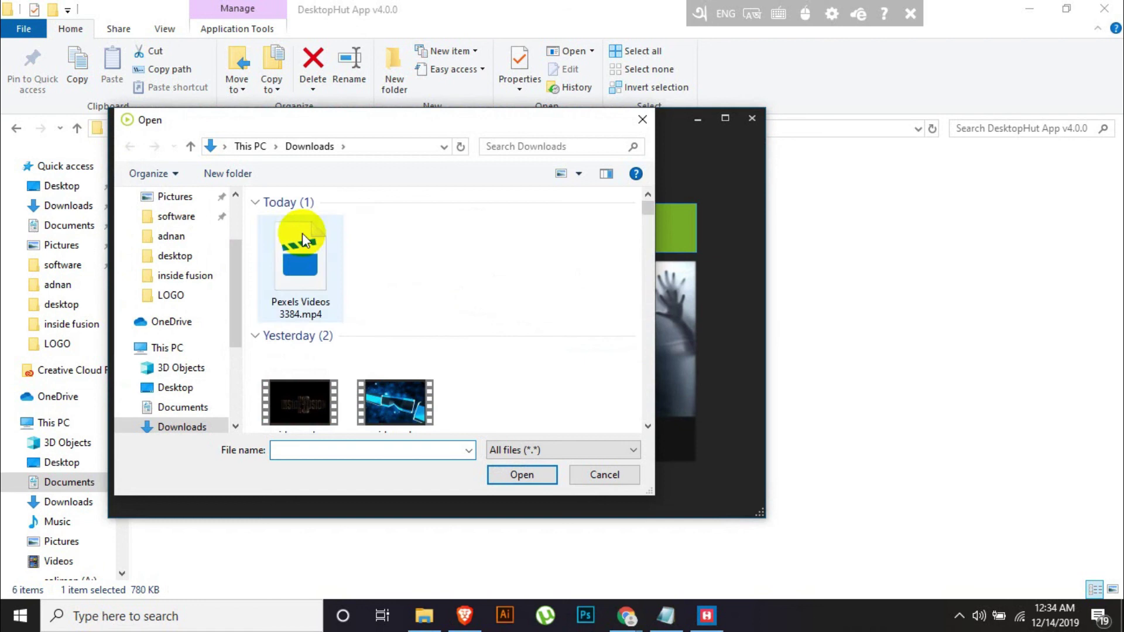
double_click(302, 233)
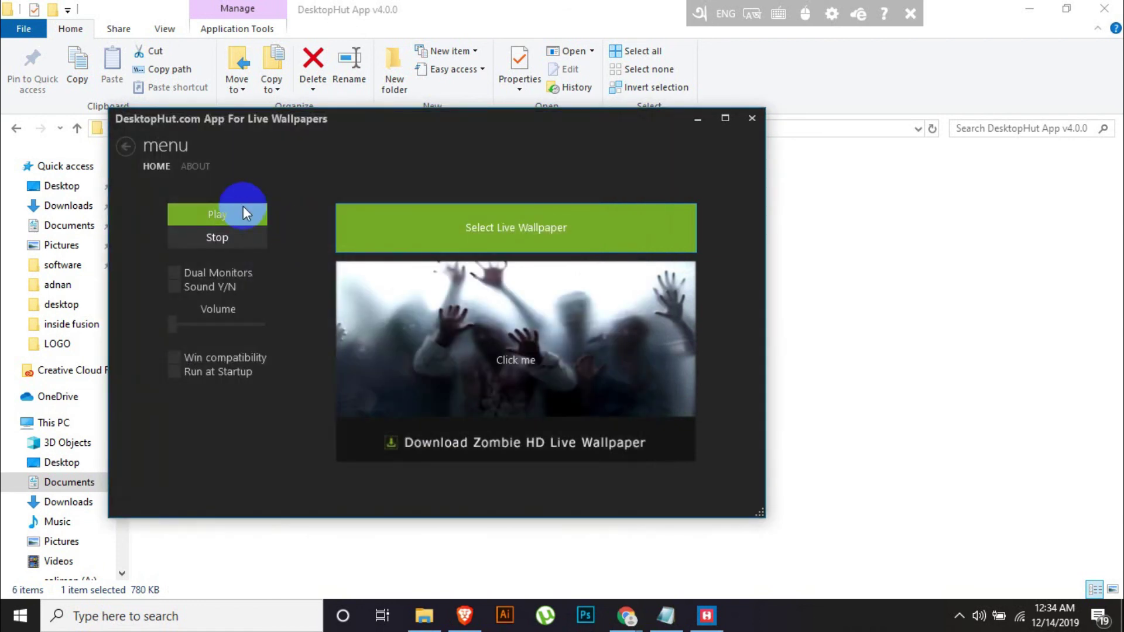
click(243, 208)
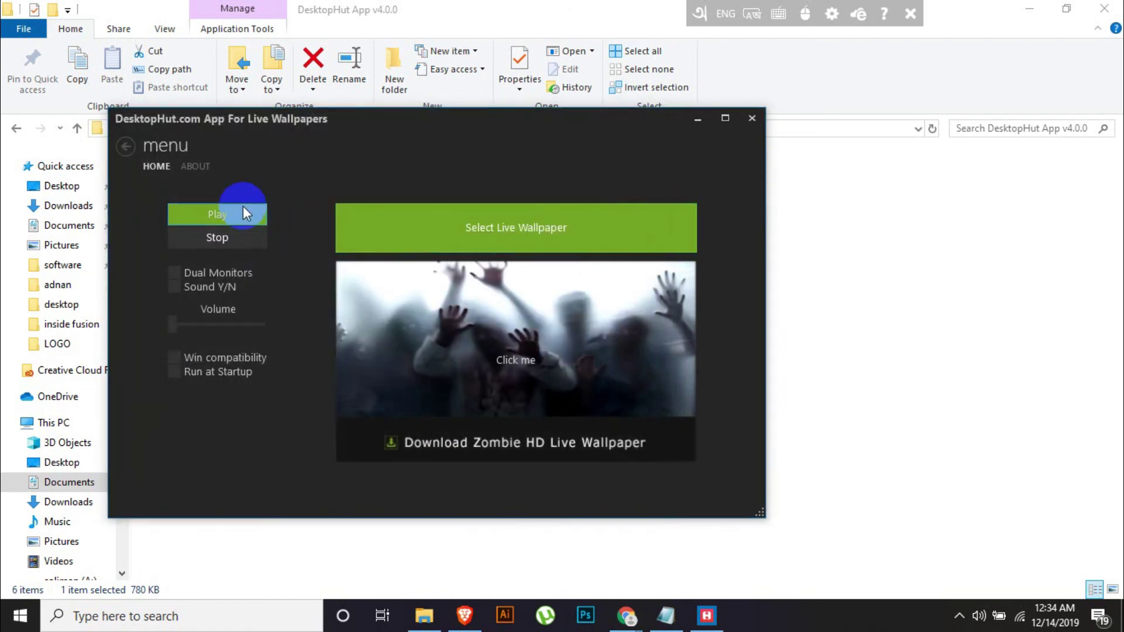
click(203, 361)
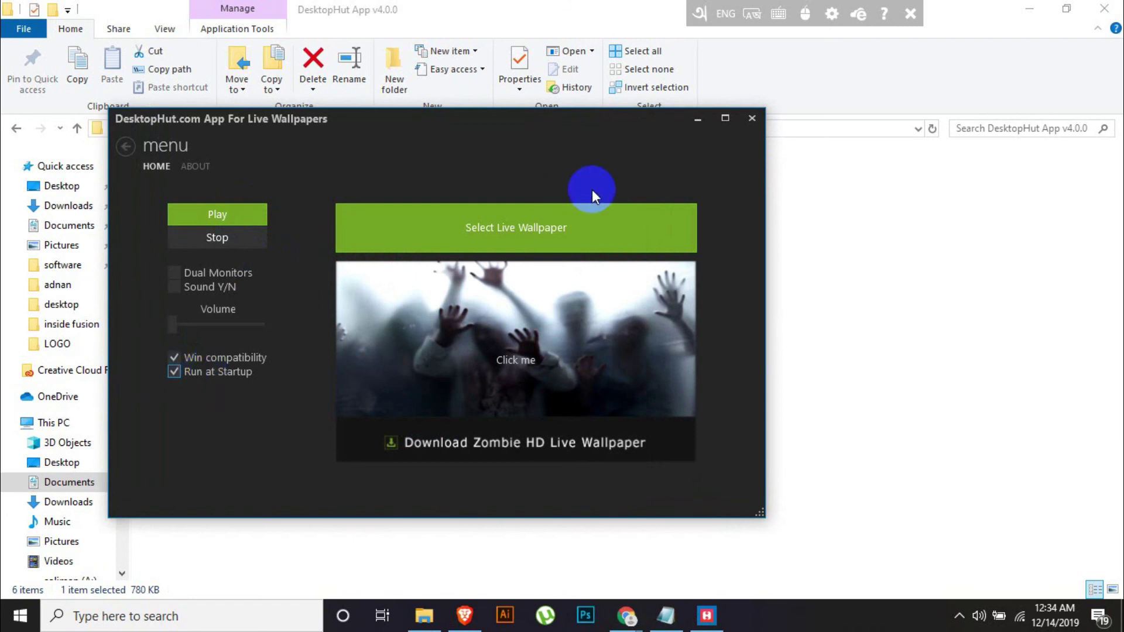
Step: Minimize DesktopHut, the file explorer and the browser to reveal the desktop
click(698, 121)
click(1035, 12)
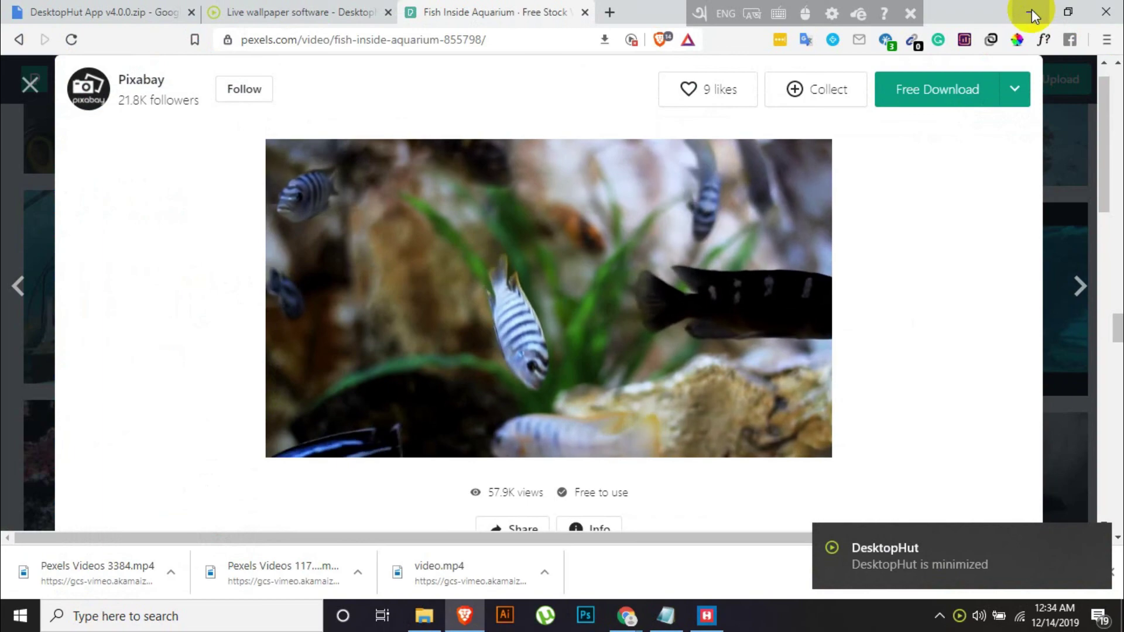
click(1031, 10)
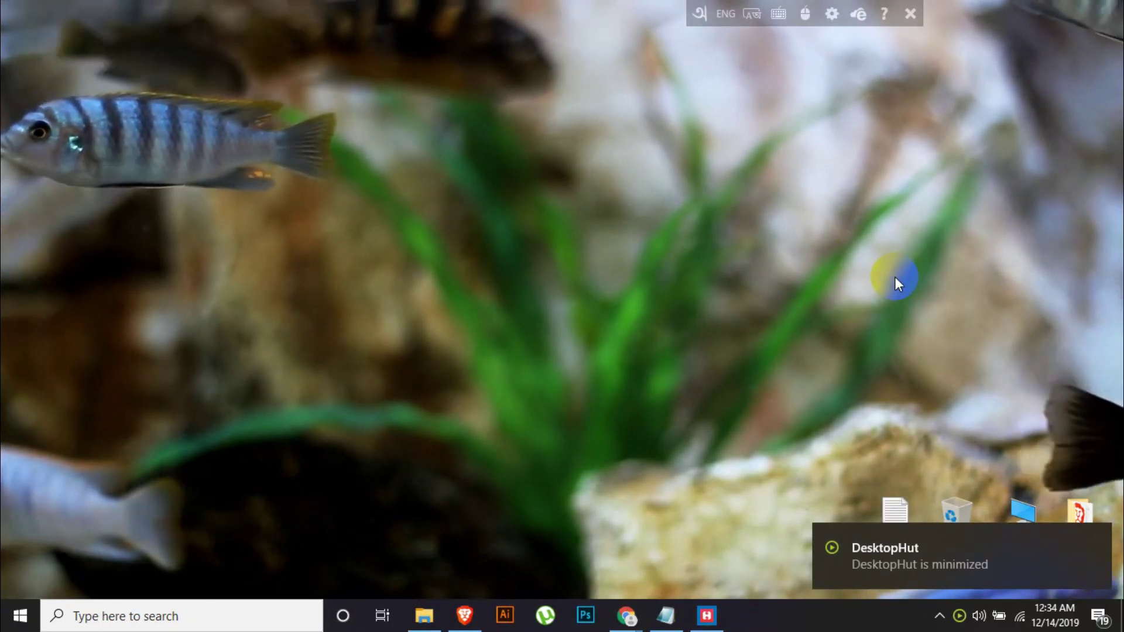
Step: Refresh the desktop several times while viewing the aquarium live wallpaper
right_click(895, 278)
click(907, 325)
right_click(760, 219)
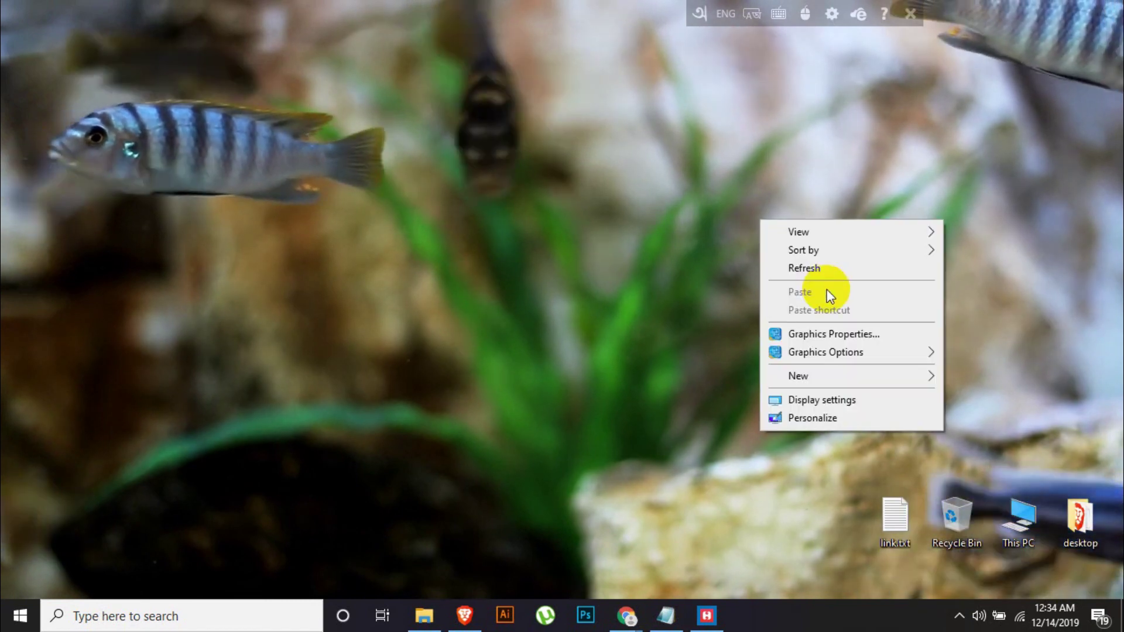
click(827, 269)
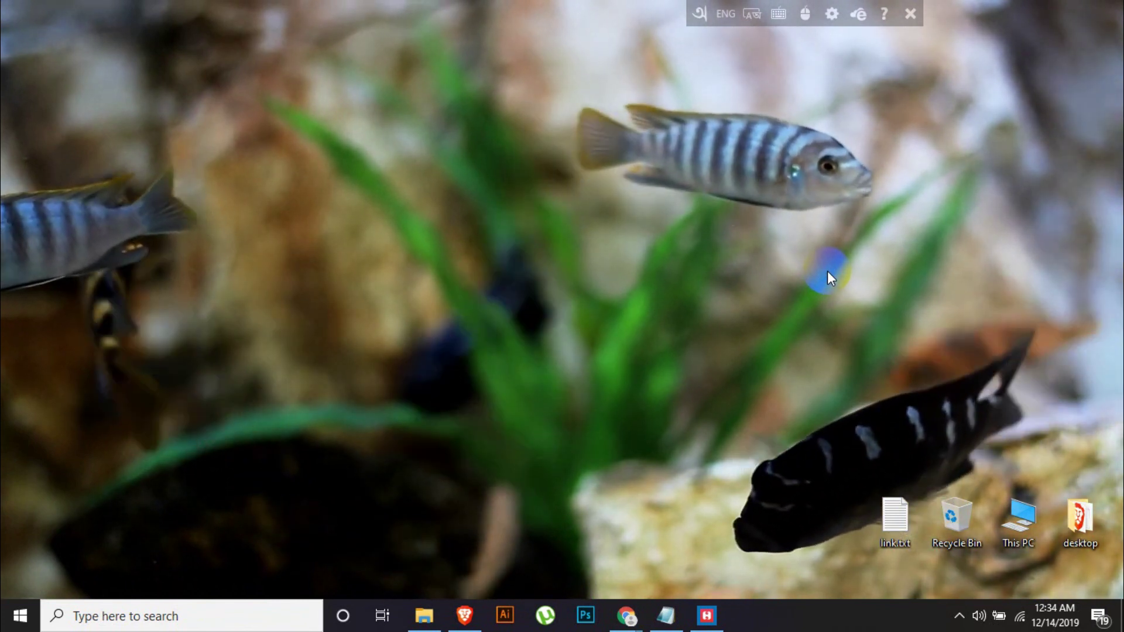
right_click(620, 381)
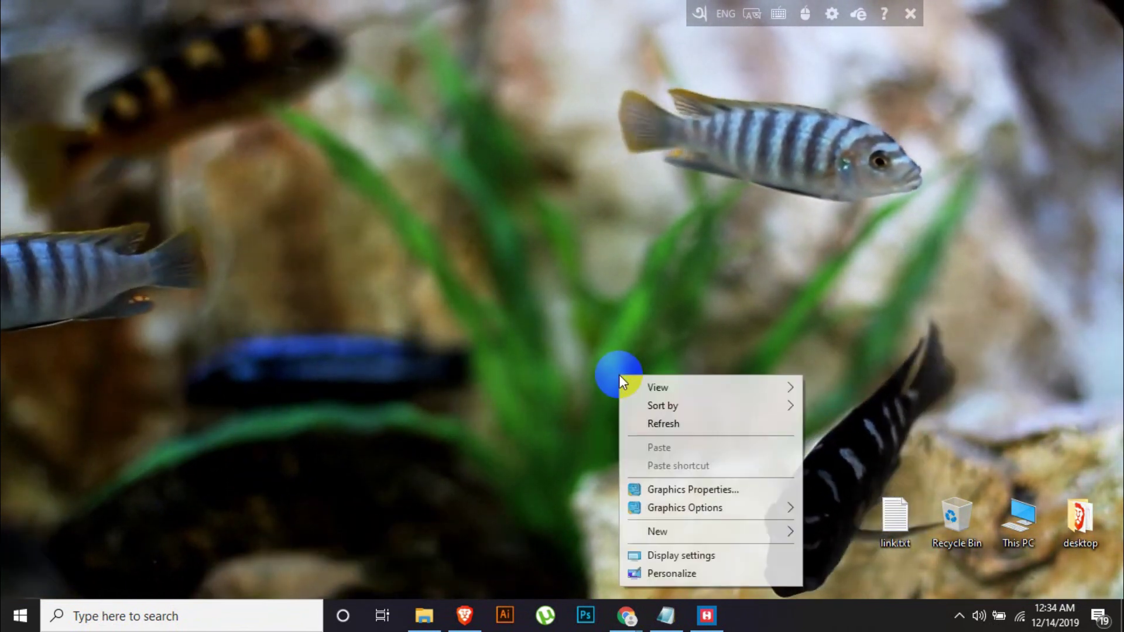
click(661, 426)
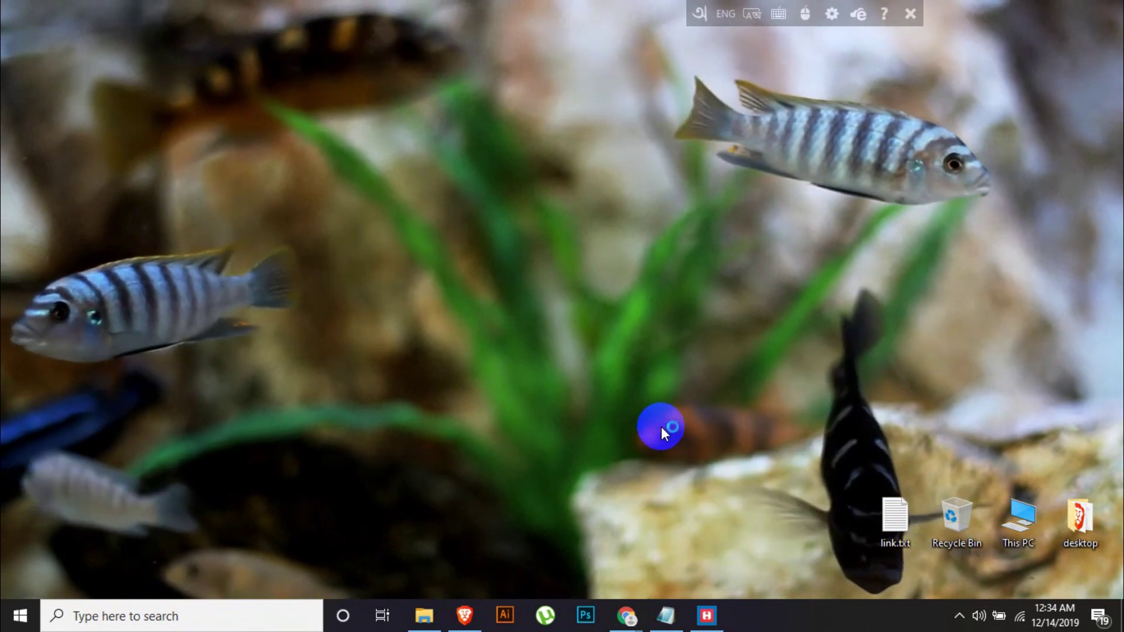